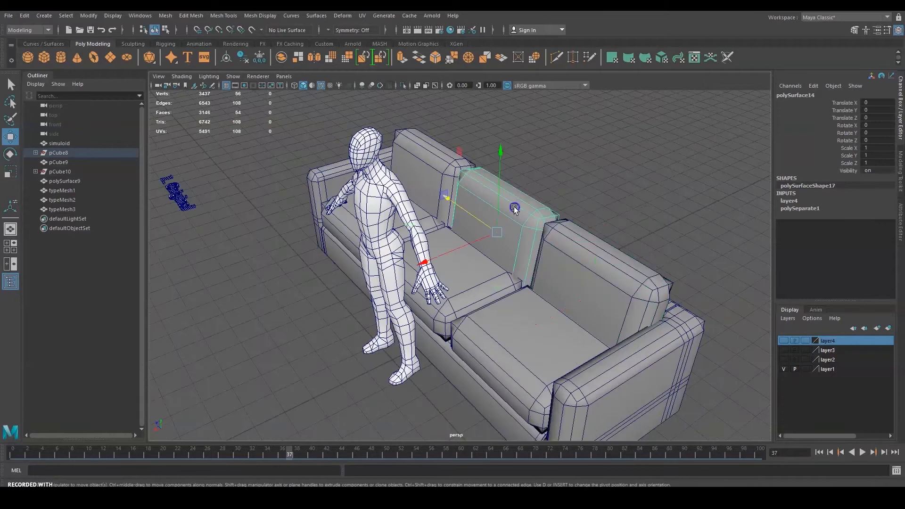
Examine the sofa's cushions and frame as separate pieces from several angles.
click(525, 321)
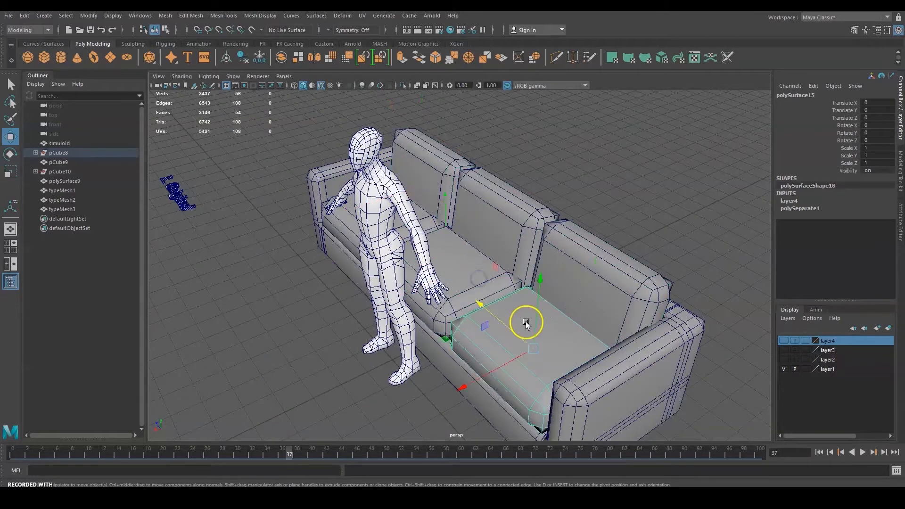
click(427, 215)
click(561, 350)
alt+drag(712, 287, 355, 298)
click(262, 285)
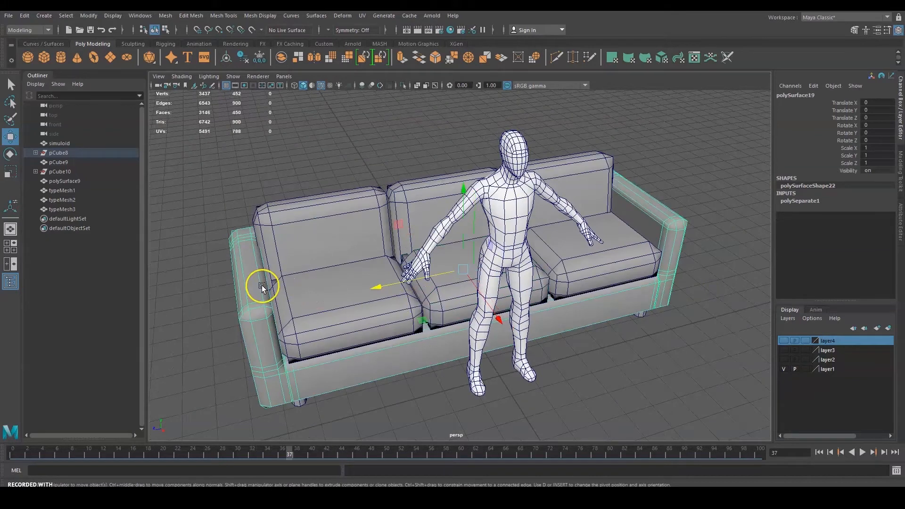
alt+drag(672, 196, 613, 160)
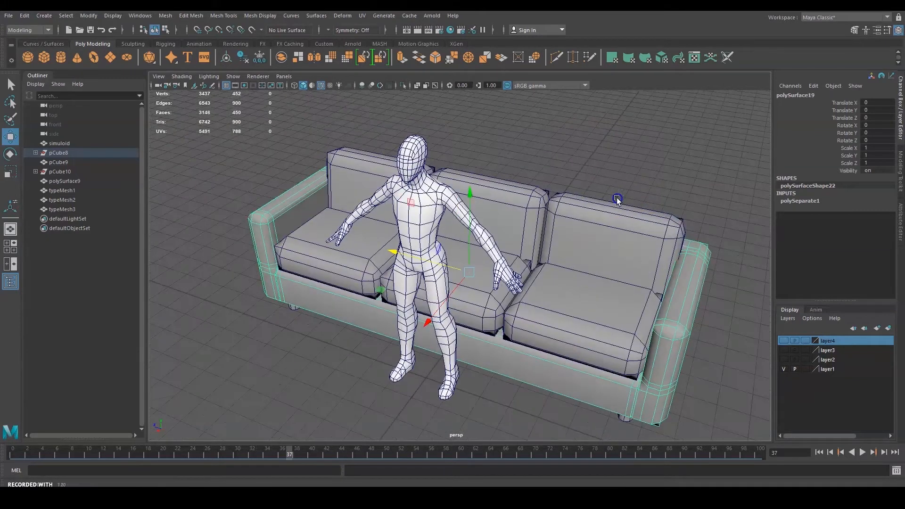
Clear the selection and turn off the wireframe overlay on the shaded model to examine the sofa's surfaces.
click(614, 158)
click(321, 86)
mouse_move(415, 158)
alt+mouse_down()
mouse_move(606, 192)
mouse_move(643, 186)
mouse_move(629, 161)
mouse_move(584, 212)
mouse_move(519, 259)
mouse_move(424, 234)
mouse_move(171, 216)
mouse_move(406, 247)
mouse_move(586, 207)
alt+mouse_up()
scroll(471, 231, up, 7)
scroll(411, 219, down, 3)
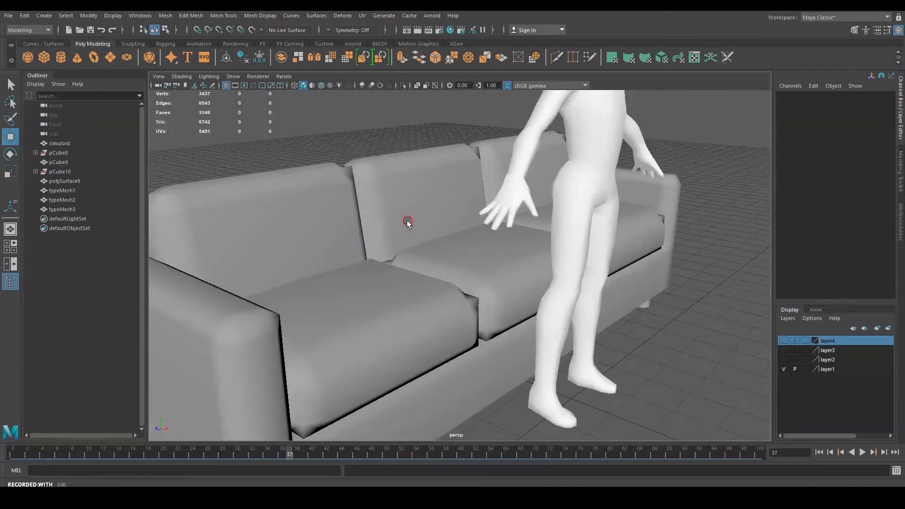
alt+drag(407, 222, 461, 221)
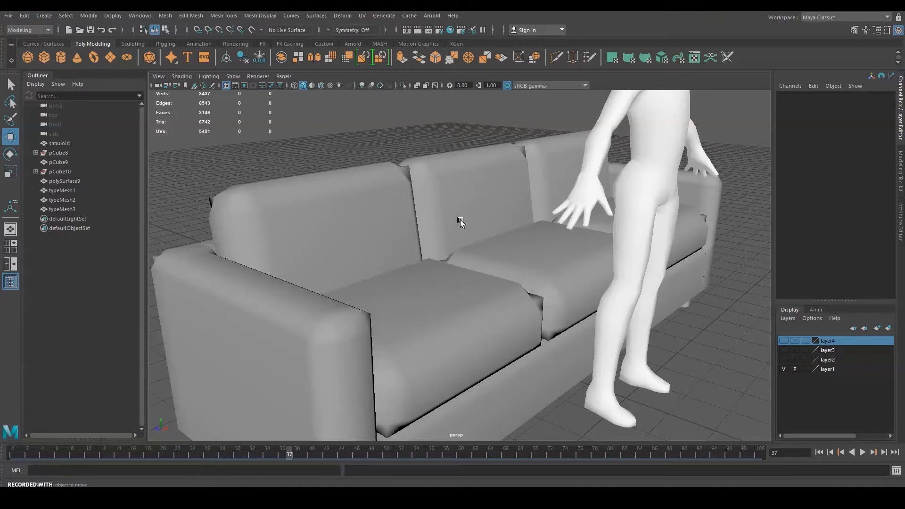
alt+middle_drag(508, 214, 491, 238)
scroll(492, 237, down, 4)
alt+drag(530, 220, 524, 222)
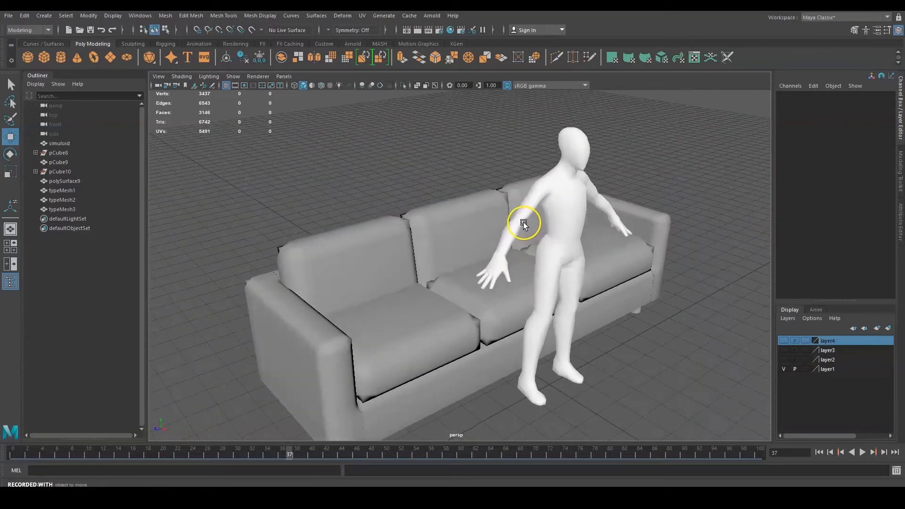
mouse_move(406, 223)
alt+mouse_down()
mouse_move(411, 233)
mouse_move(460, 236)
mouse_move(532, 259)
mouse_move(562, 248)
mouse_move(390, 230)
alt+mouse_up()
Move the mannequin in front of the sofa to about -3.86 on the X axis.
click(539, 203)
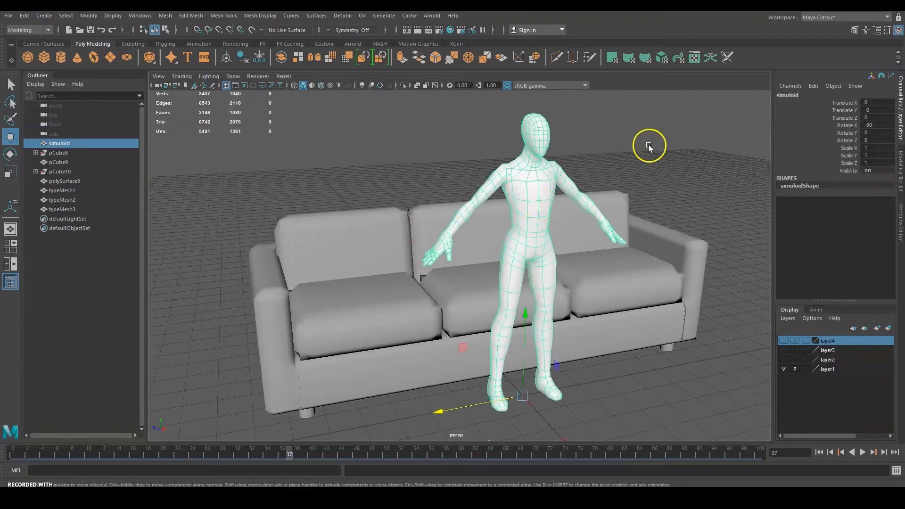
alt+drag(651, 164, 649, 173)
scroll(476, 209, up, 4)
mouse_move(477, 249)
alt+mouse_down()
mouse_move(477, 225)
mouse_move(369, 224)
mouse_move(424, 230)
mouse_move(380, 238)
alt+mouse_up()
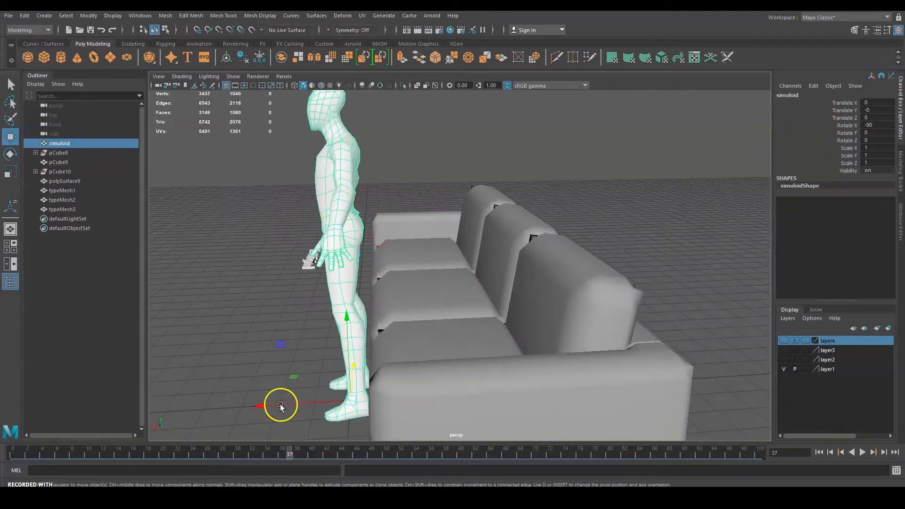
drag(280, 406, 443, 305)
Try laying the mannequin flat by rotating it to 90 degrees on Z and raising it to about 69 on Y.
key(e)
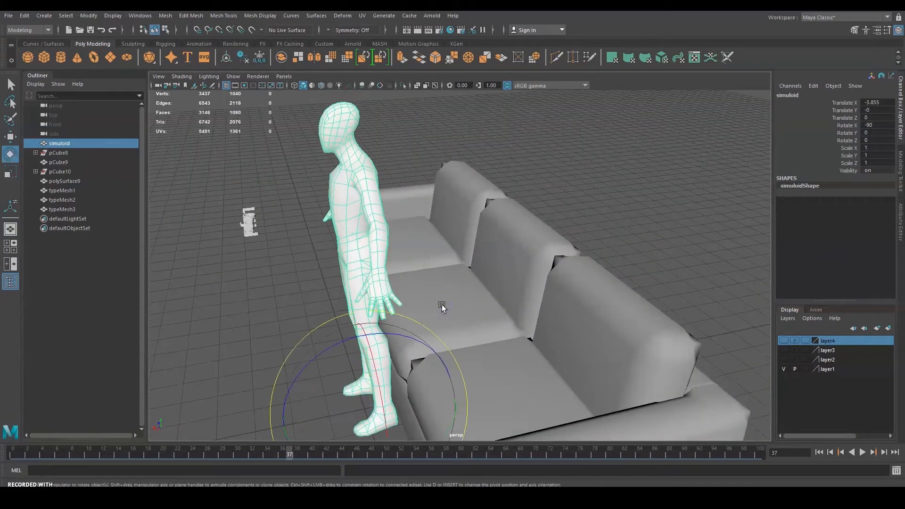
drag(383, 333, 442, 345)
key(w)
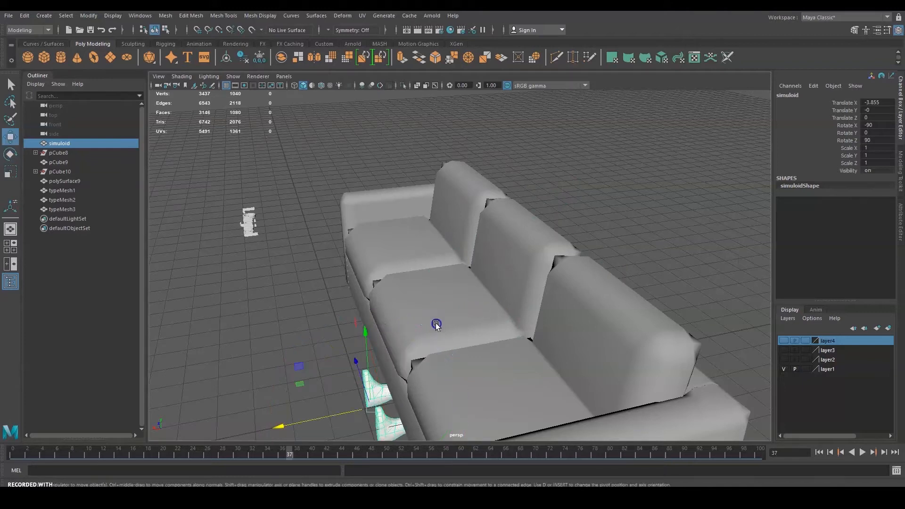
drag(367, 342, 356, 224)
Try to fit the lying mannequin over the middle seat cushion by shifting it to about 38 on X and adjusting its height.
alt+drag(423, 246, 412, 236)
drag(318, 294, 206, 298)
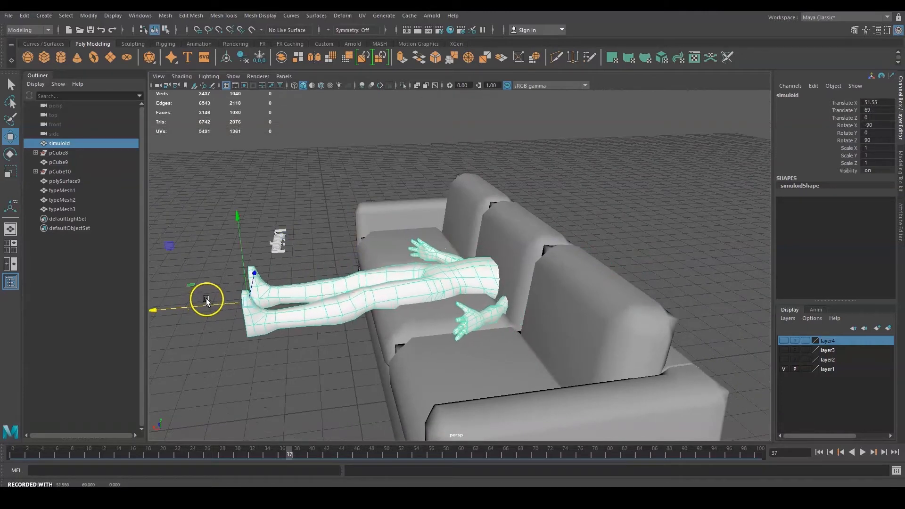
drag(237, 237, 259, 243)
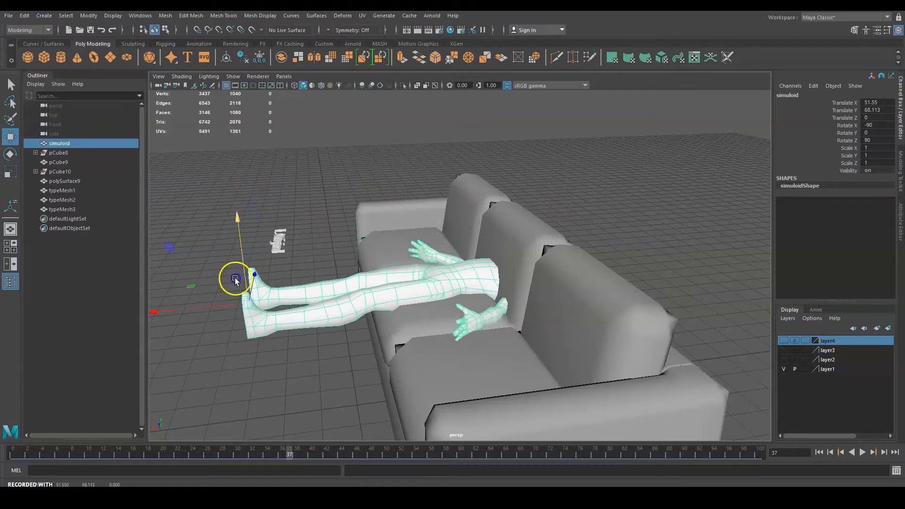
drag(188, 312, 216, 308)
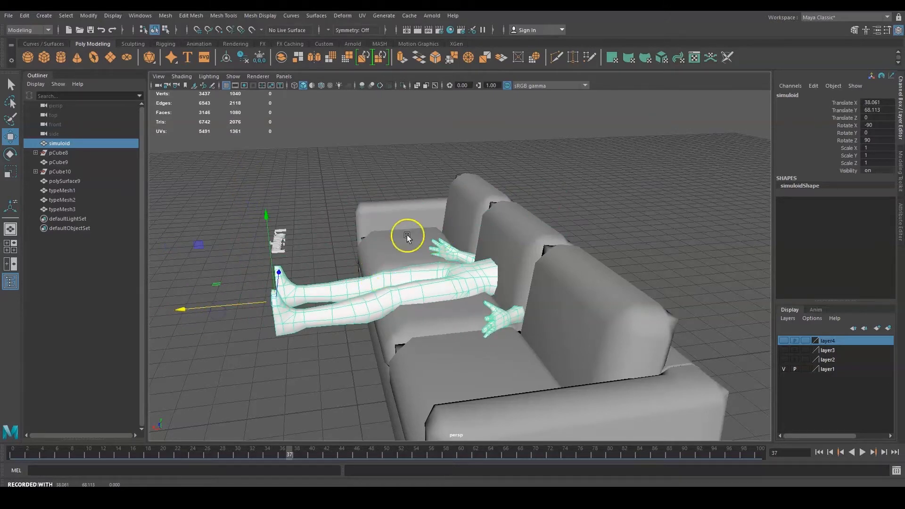
mouse_move(266, 237)
mouse_down()
mouse_move(259, 118)
mouse_move(269, 233)
mouse_move(271, 224)
mouse_up()
Undo the mannequin's moves and rotation back to its upright pose in front of the sofa, and deselect it.
key(ctrl+z)
key(ctrl+z)
key(ctrl+z)
key(ctrl+z)
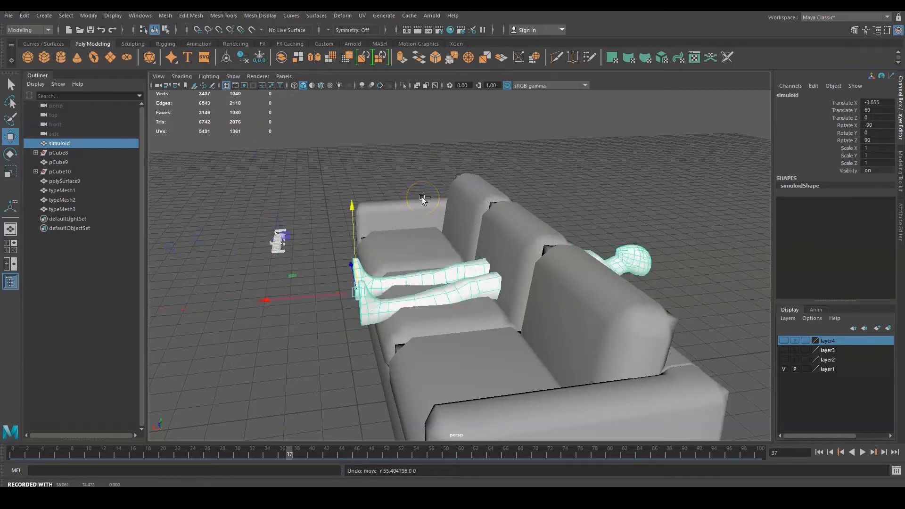
alt+drag(422, 202, 560, 248)
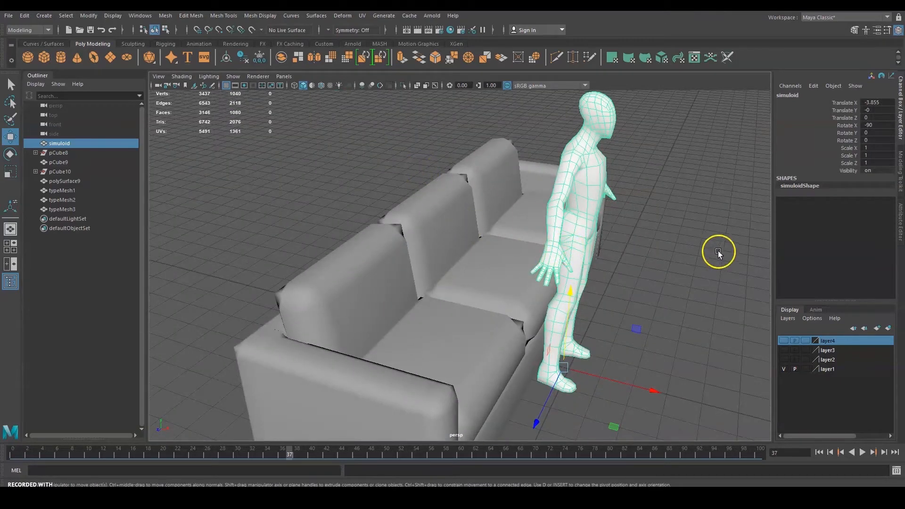
click(674, 254)
Review the sofa's separate pieces by selecting the frame, back cushions and seat cushions one at a time.
alt+drag(657, 247, 536, 253)
click(435, 252)
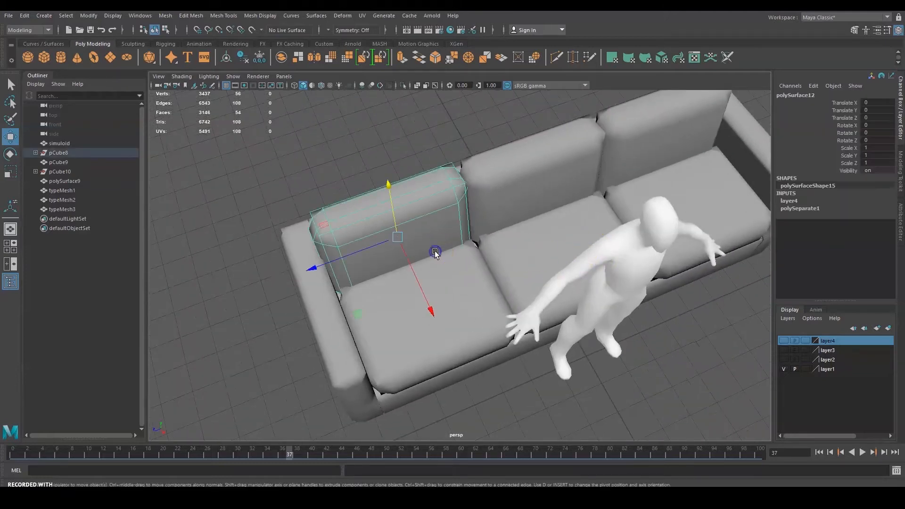
click(334, 304)
alt+drag(404, 311, 401, 282)
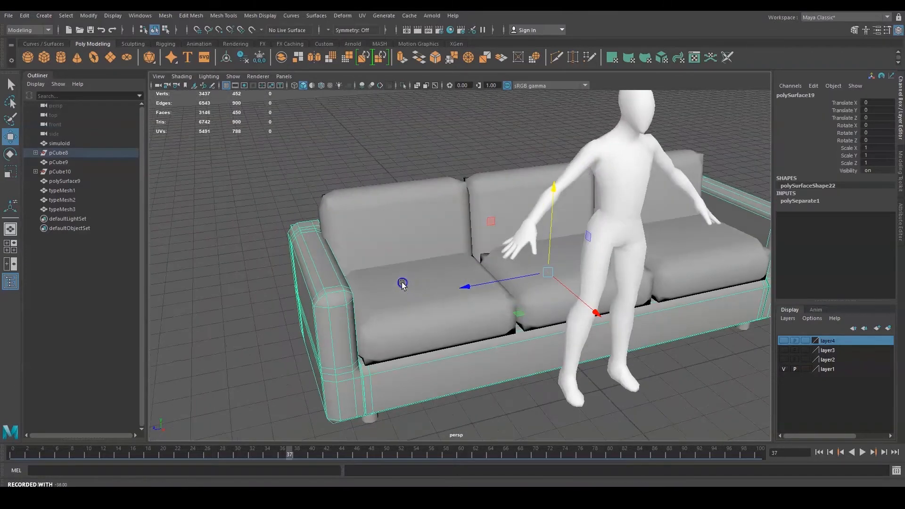
click(414, 258)
click(412, 219)
click(523, 193)
click(464, 290)
click(428, 216)
click(494, 186)
click(395, 204)
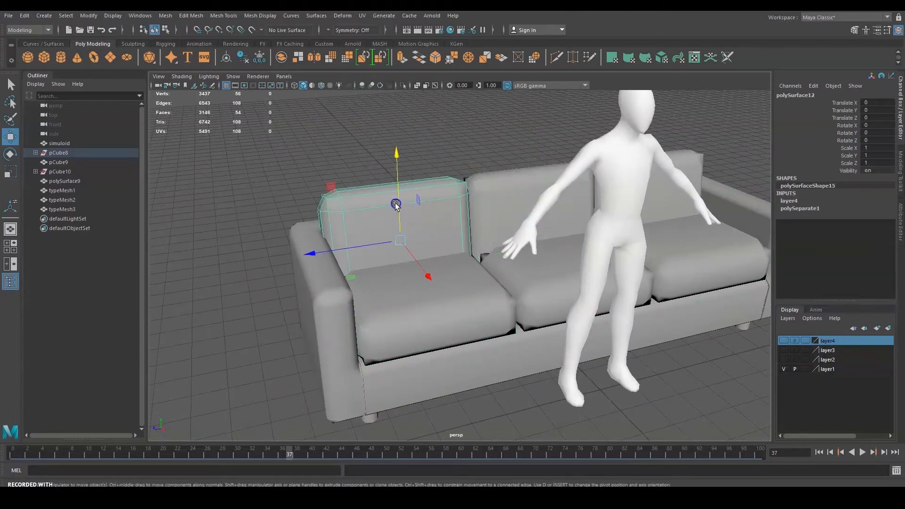
Combine the sofa's frame, three back cushions, three seat cushions and four legs into a single mesh.
click(344, 307)
shift+click(434, 232)
shift+click(430, 304)
shift+click(487, 214)
shift+click(529, 276)
shift+click(674, 261)
shift+click(659, 202)
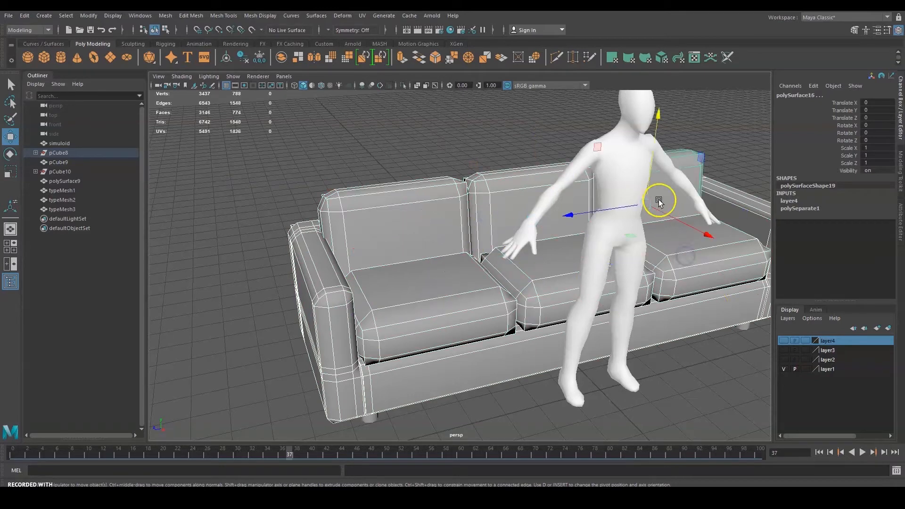
shift+click(742, 328)
alt+drag(422, 369, 408, 327)
shift+click(355, 377)
alt+drag(311, 400, 375, 381)
shift+click(308, 362)
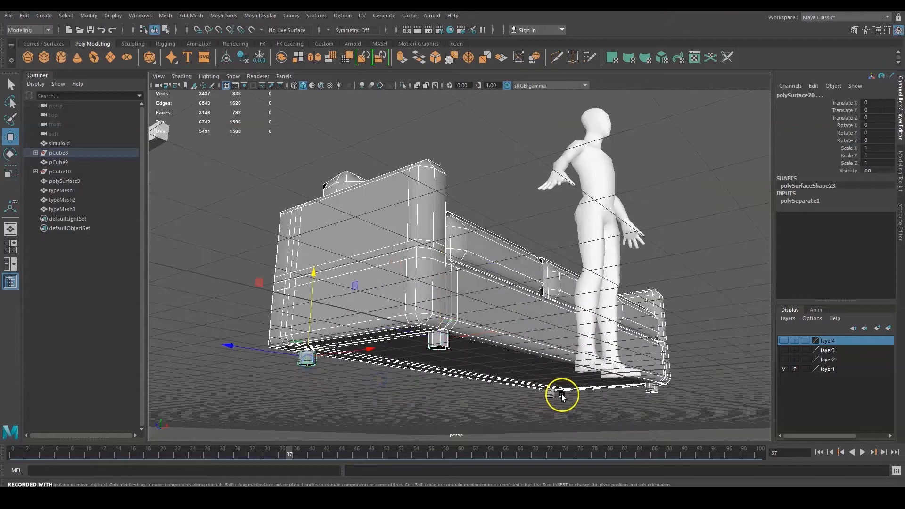
shift+click(546, 391)
alt+drag(545, 391, 318, 44)
click(140, 15)
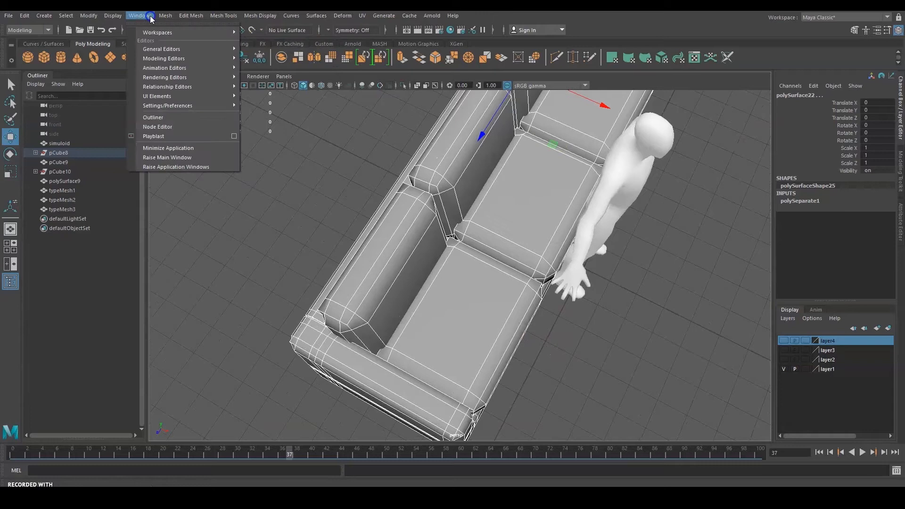
mouse_move(165, 15)
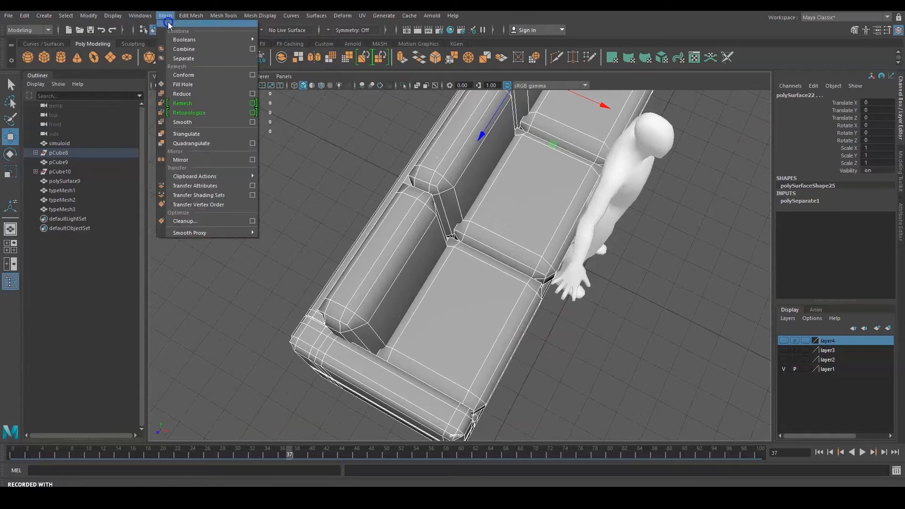
click(185, 50)
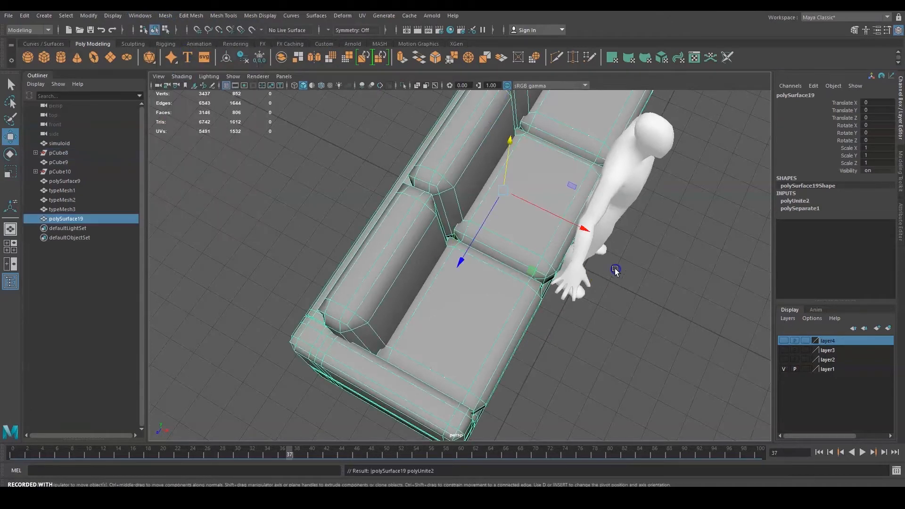
Open the UV Editor for the combined sofa mesh and bring its whole UV layout into view.
alt+drag(682, 278, 673, 275)
click(547, 266)
click(547, 266)
alt+drag(524, 287, 502, 255)
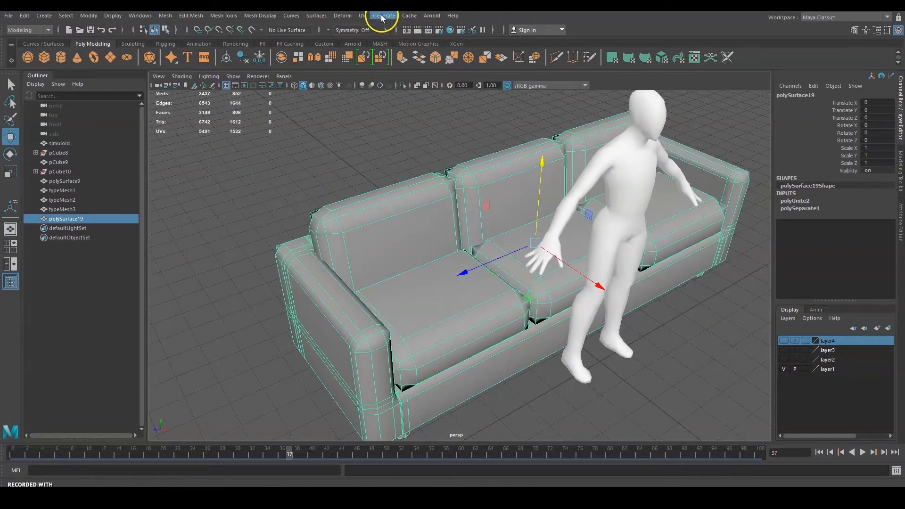
click(362, 15)
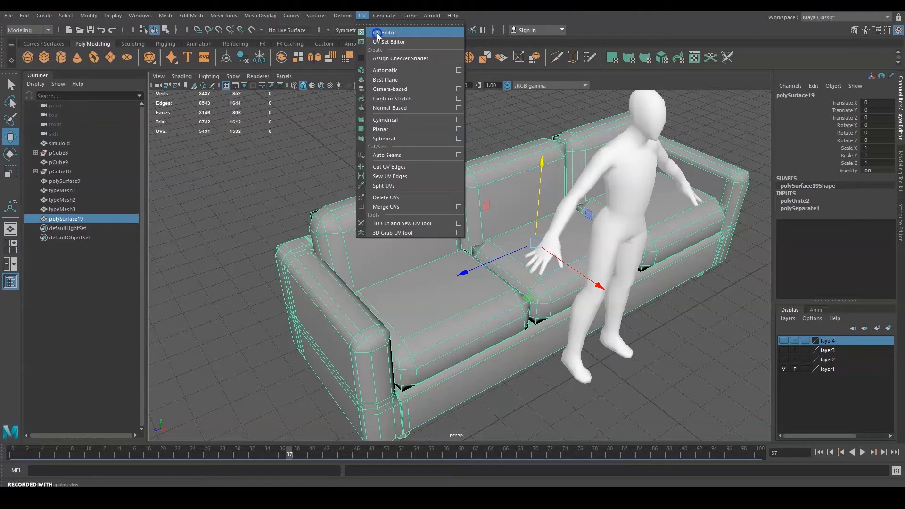
click(377, 33)
click(583, 29)
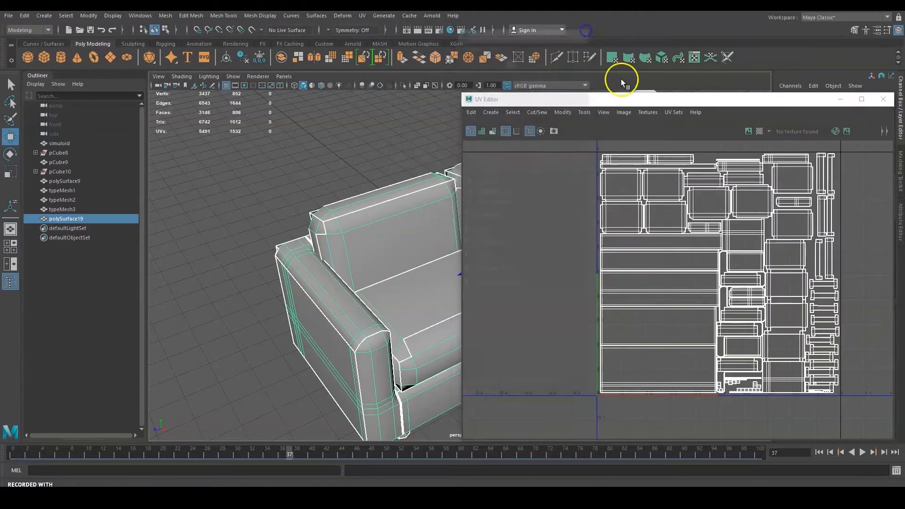
scroll(621, 188, down, 2)
alt+middle_drag(688, 198, 688, 201)
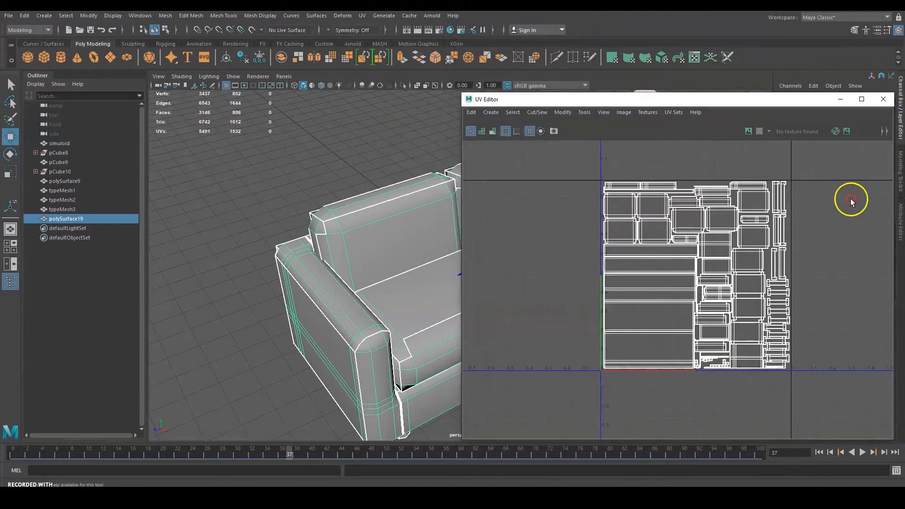
Reposition the UV Editor window so the UV layout shows beside the sofa in the viewport.
drag(737, 99, 305, 21)
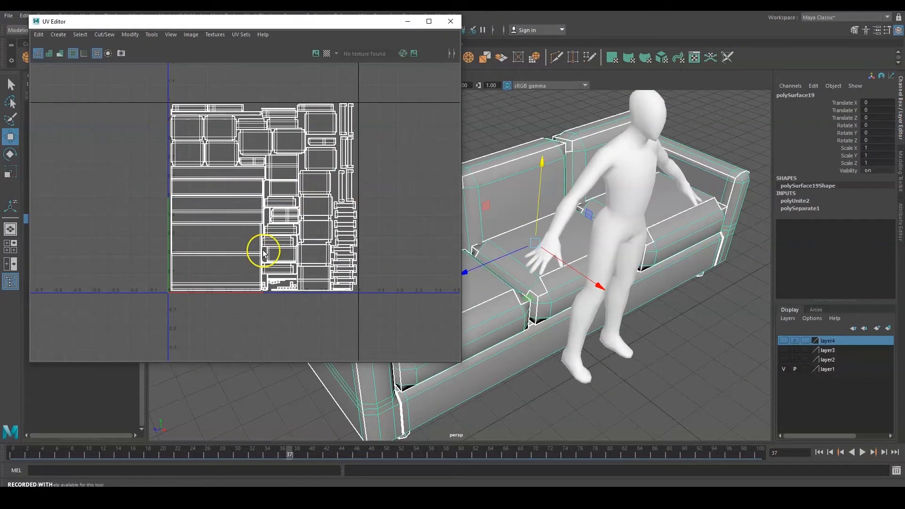
scroll(289, 169, up, 2)
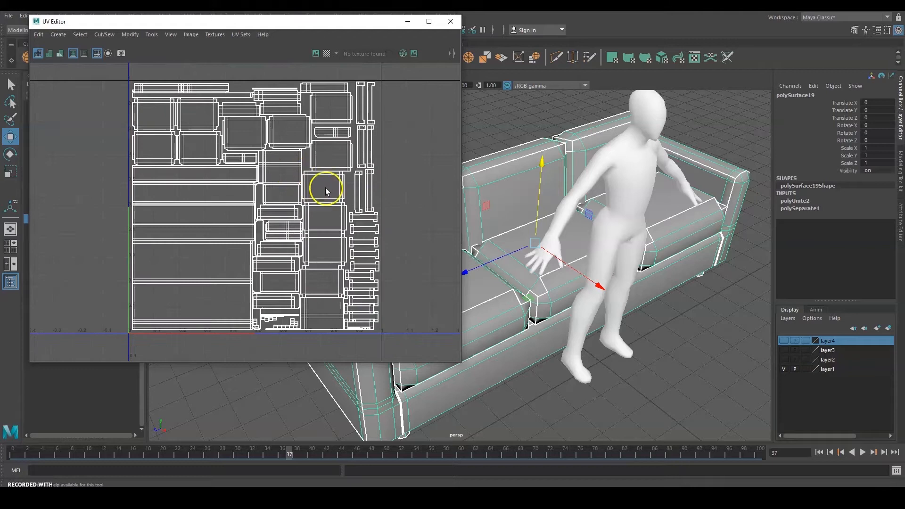
alt+middle_drag(410, 128, 394, 144)
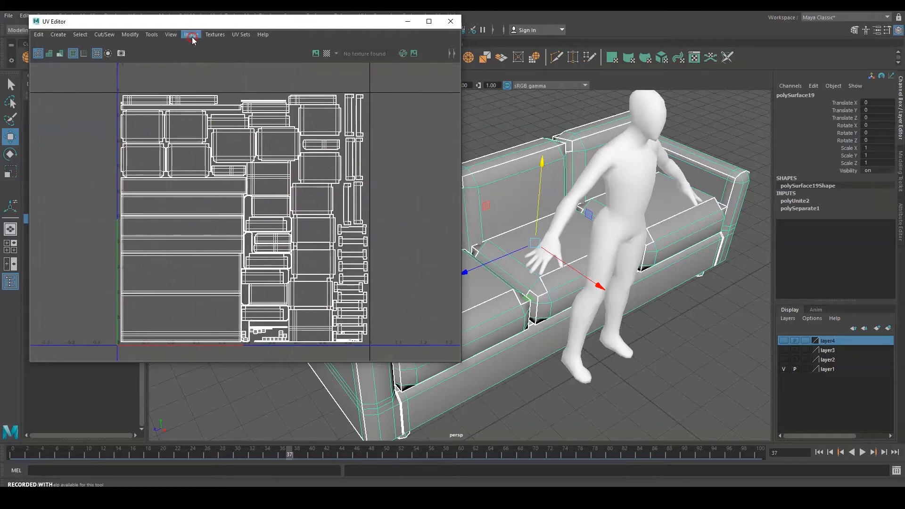
drag(198, 24, 176, 118)
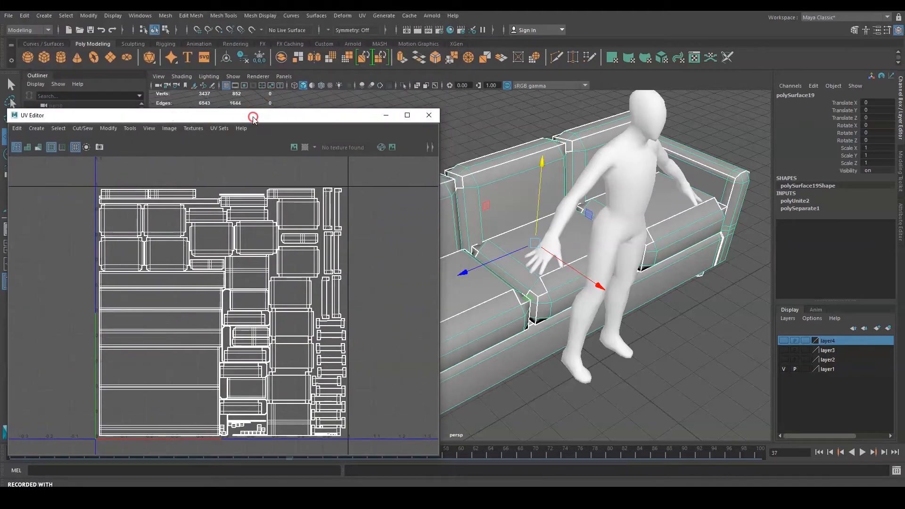
drag(253, 122, 261, 149)
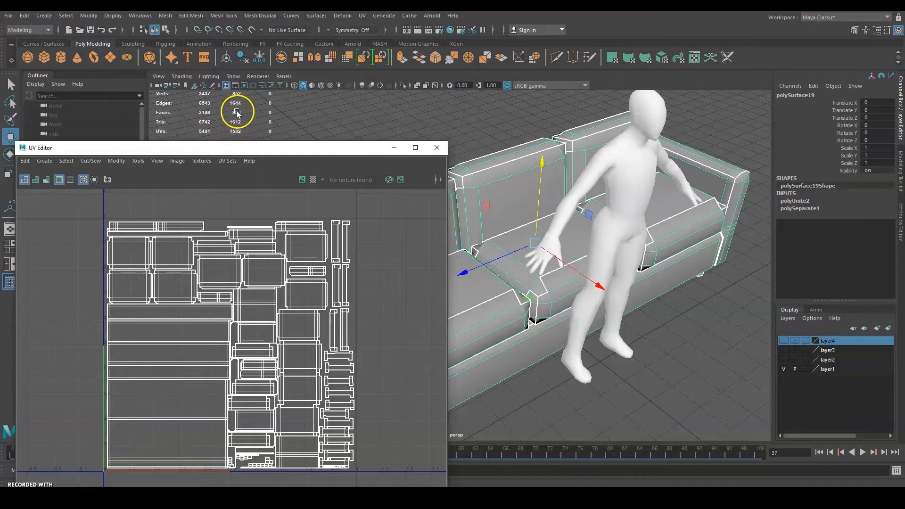
mouse_move(212, 147)
mouse_down()
mouse_move(210, 113)
mouse_move(208, 152)
mouse_up()
click(532, 128)
click(526, 165)
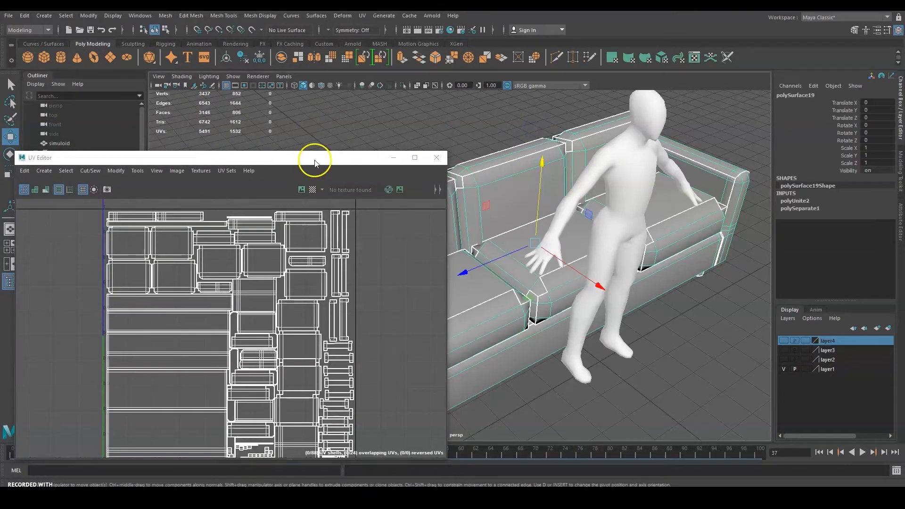
drag(315, 163, 314, 135)
scroll(298, 203, down, 2)
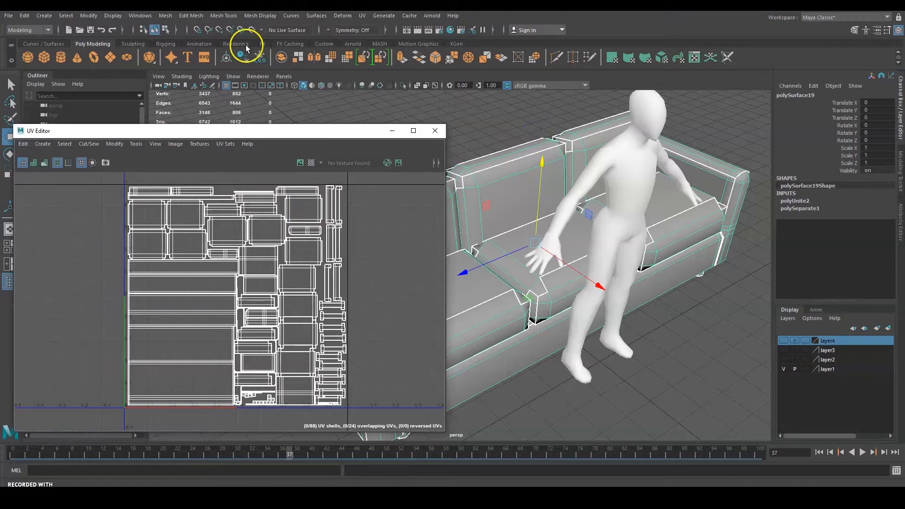
drag(227, 133, 224, 173)
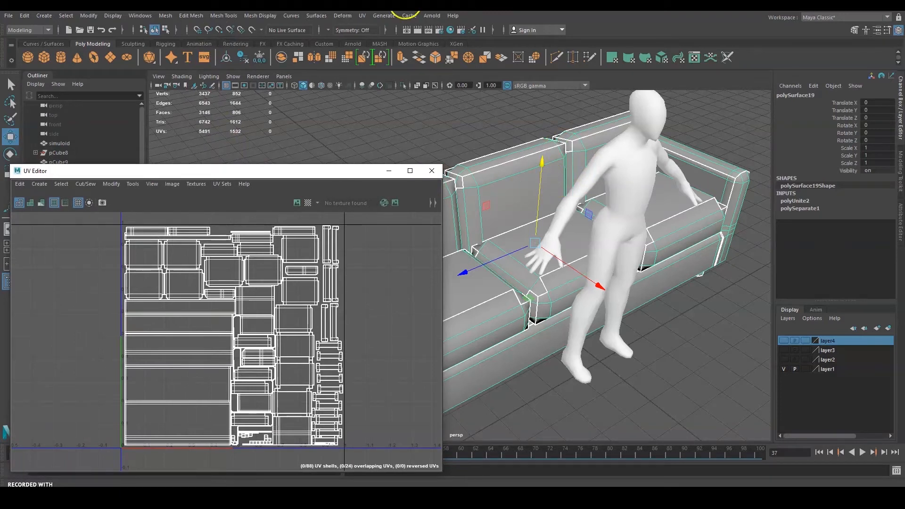
Smooth the combined sofa mesh with 2 divisions and reselect it as an object to show its smoothed UV layout.
click(164, 16)
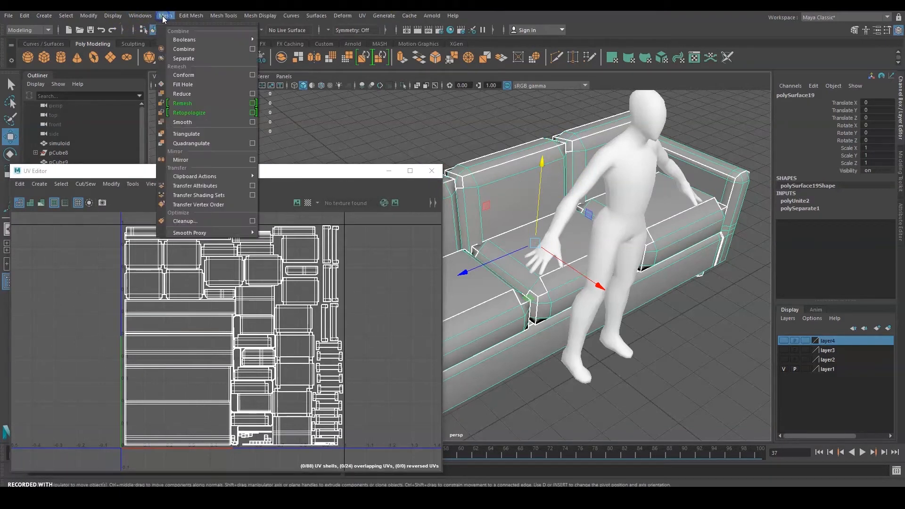
click(191, 123)
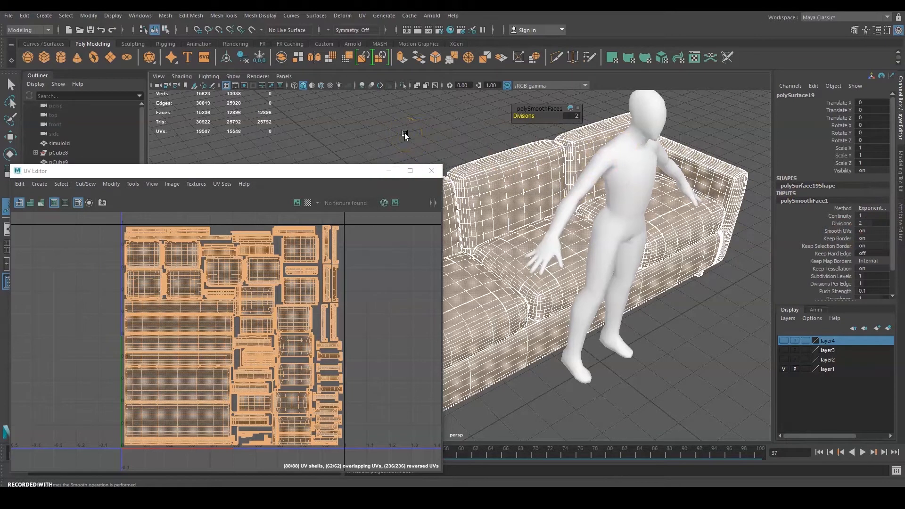
key(w)
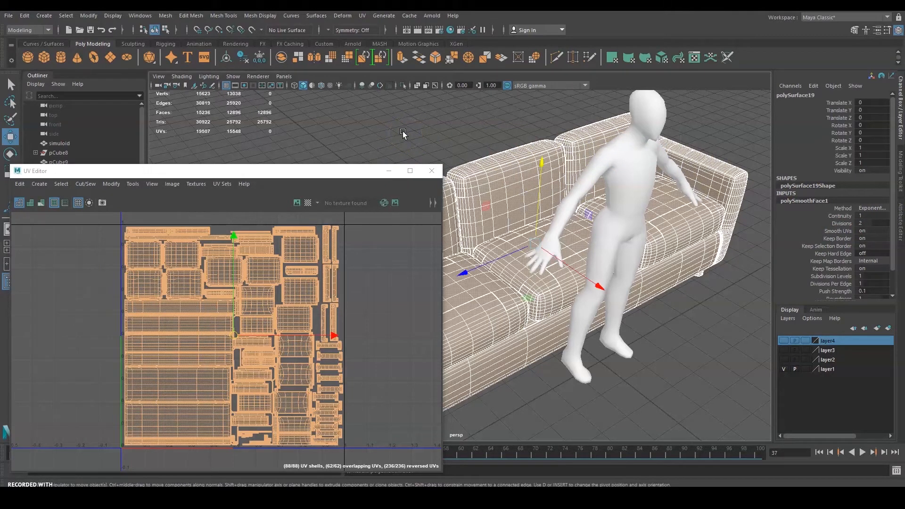
click(403, 134)
click(454, 244)
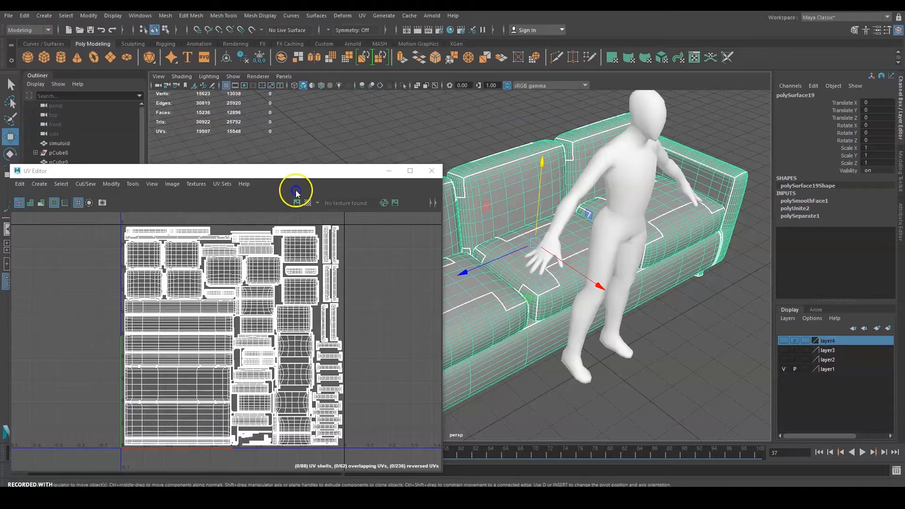
Examine the smoothed sofa's topology and its UV shells, close up and as a whole layout.
alt+drag(573, 269, 542, 269)
scroll(273, 262, up, 8)
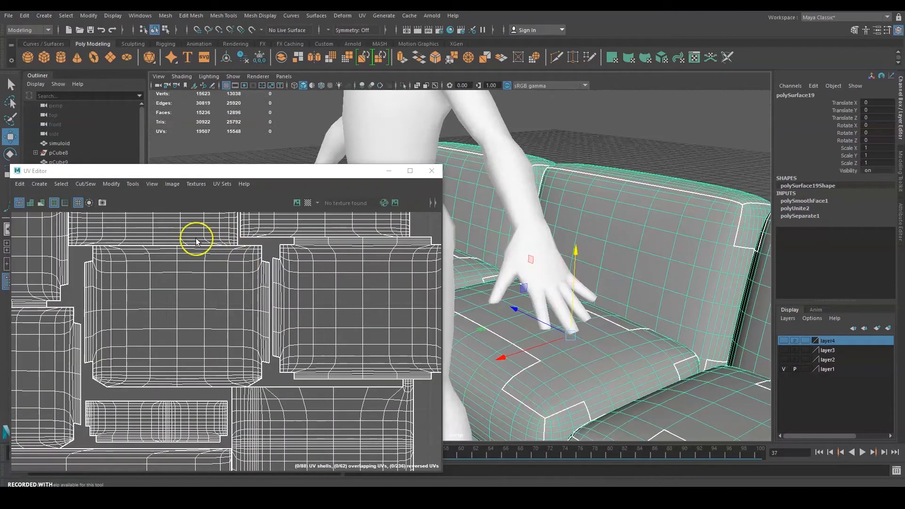
scroll(146, 291, down, 6)
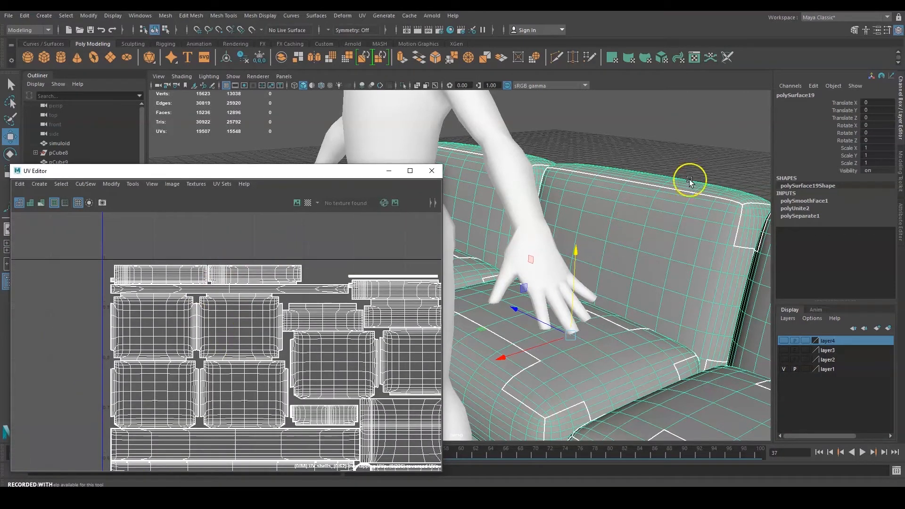
scroll(639, 258, down, 5)
alt+drag(642, 257, 620, 192)
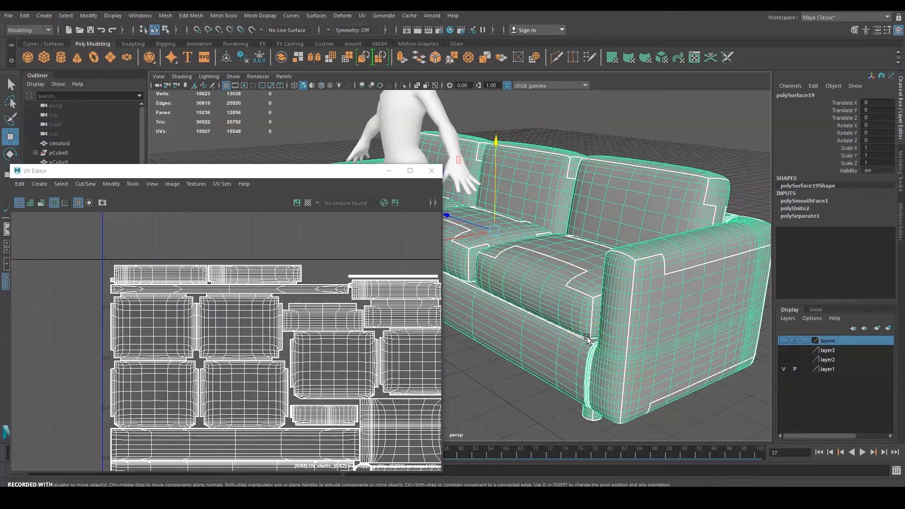
scroll(305, 321, down, 3)
alt+middle_drag(305, 321, 259, 267)
scroll(267, 281, down, 1)
alt+middle_drag(262, 270, 262, 283)
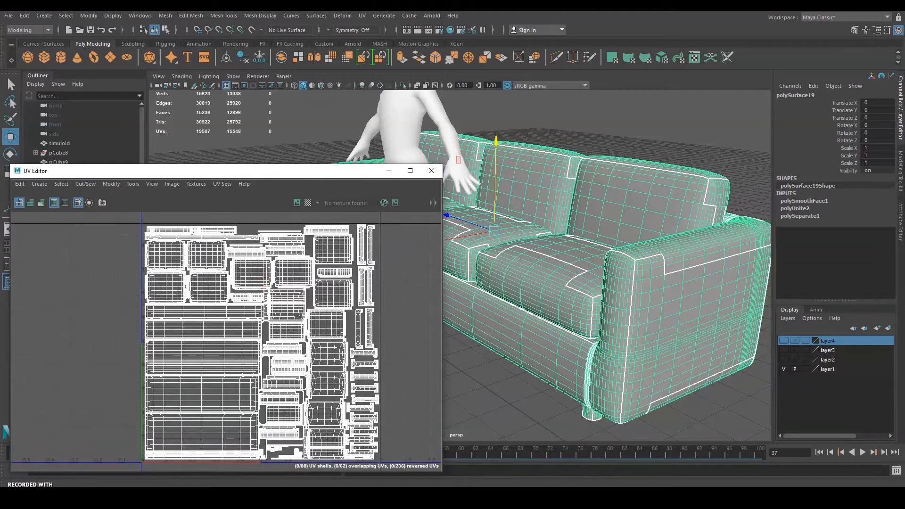
click(161, 19)
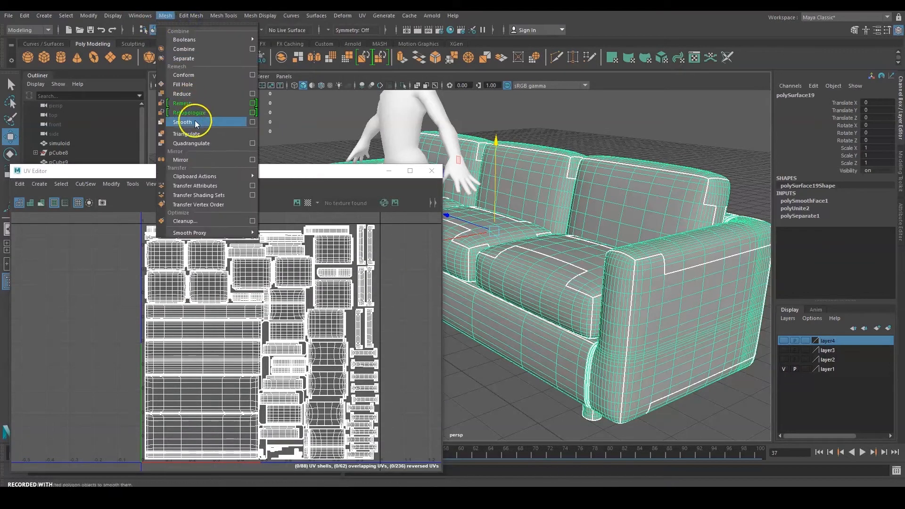
click(647, 141)
click(610, 208)
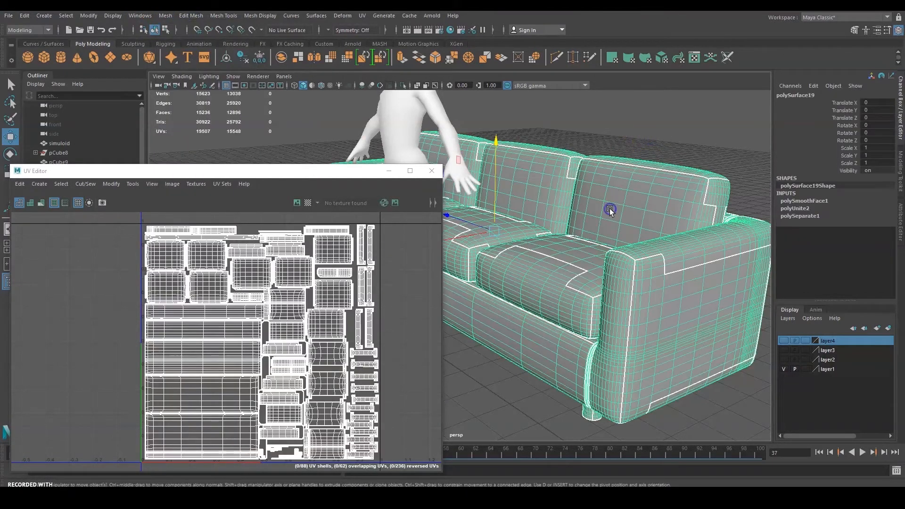
Inspect individual faces on the narrow UV shells, clear the selection and return the sofa to object mode.
scroll(347, 264, up, 10)
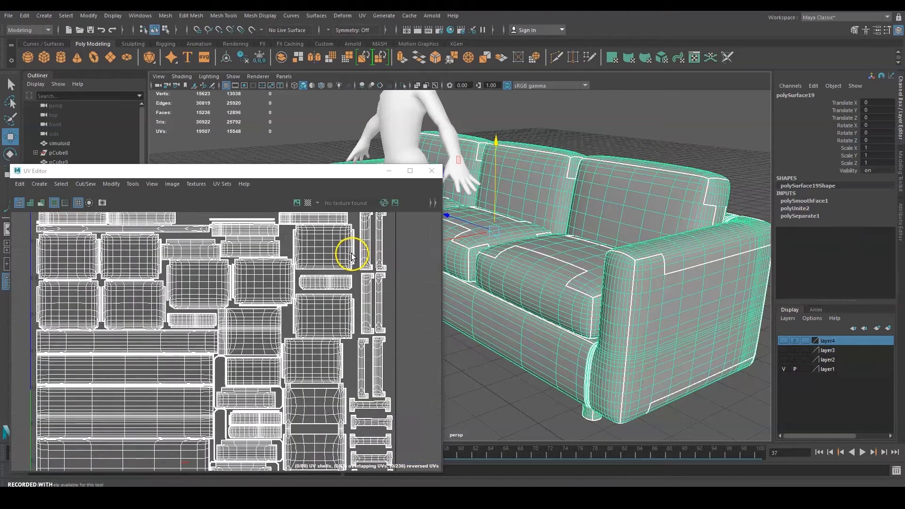
right_click(290, 282)
click(293, 290)
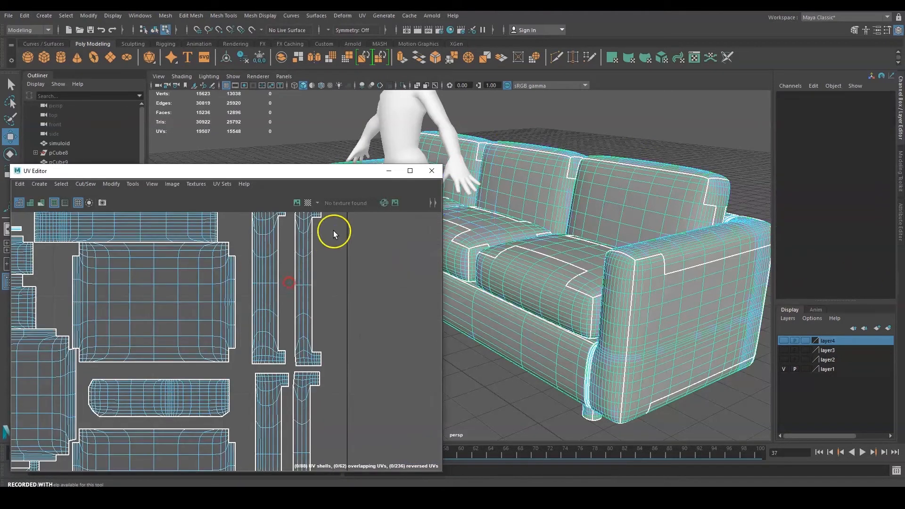
drag(307, 299, 302, 331)
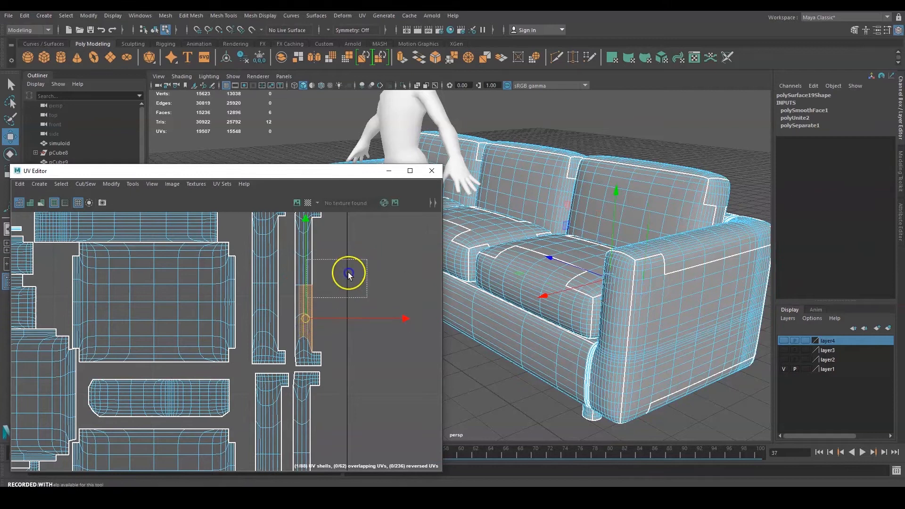
click(355, 267)
drag(291, 372, 291, 372)
click(364, 364)
right_click(572, 232)
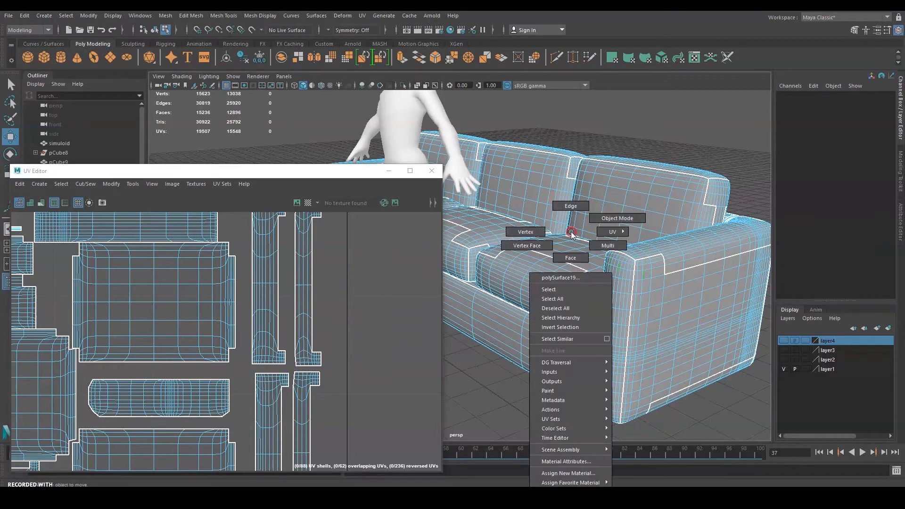
click(596, 223)
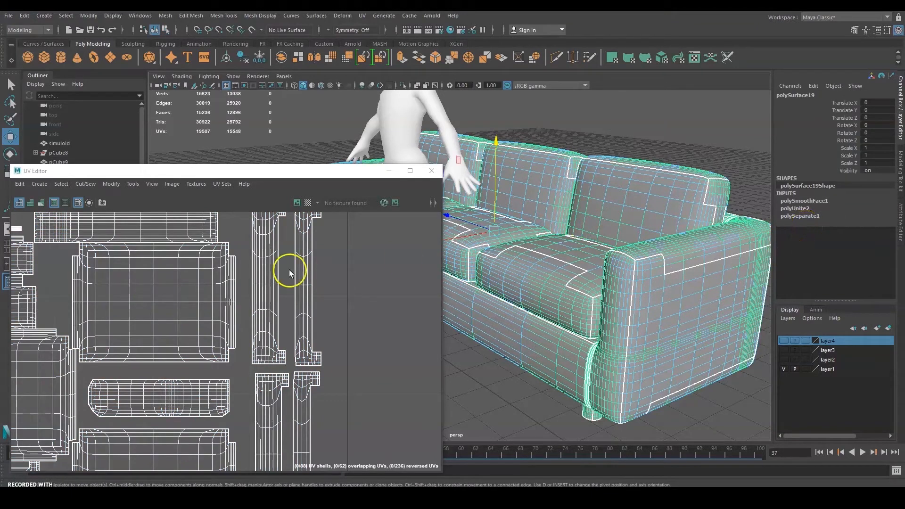
Set the sofa smoothing's Divisions to 0 and compare the unsmoothed UV layout.
scroll(201, 287, down, 3)
alt+middle_drag(204, 285, 360, 248)
scroll(357, 250, down, 3)
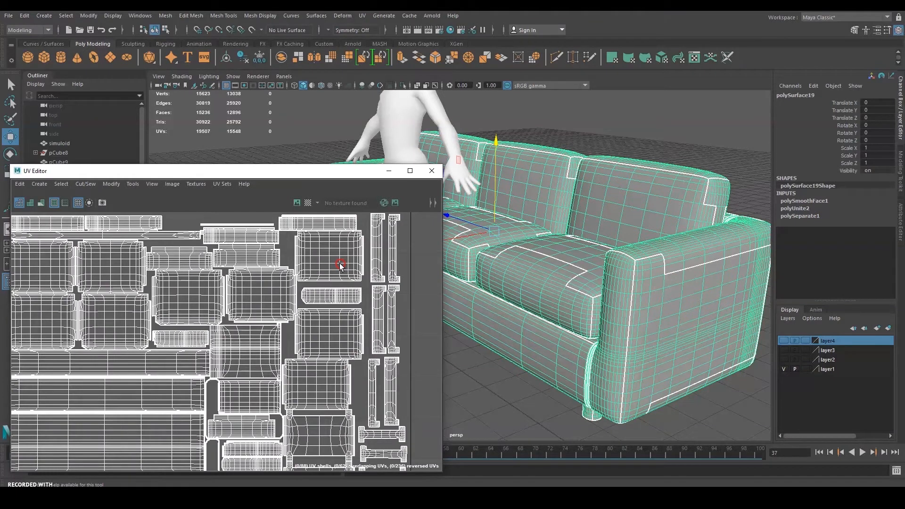
click(807, 201)
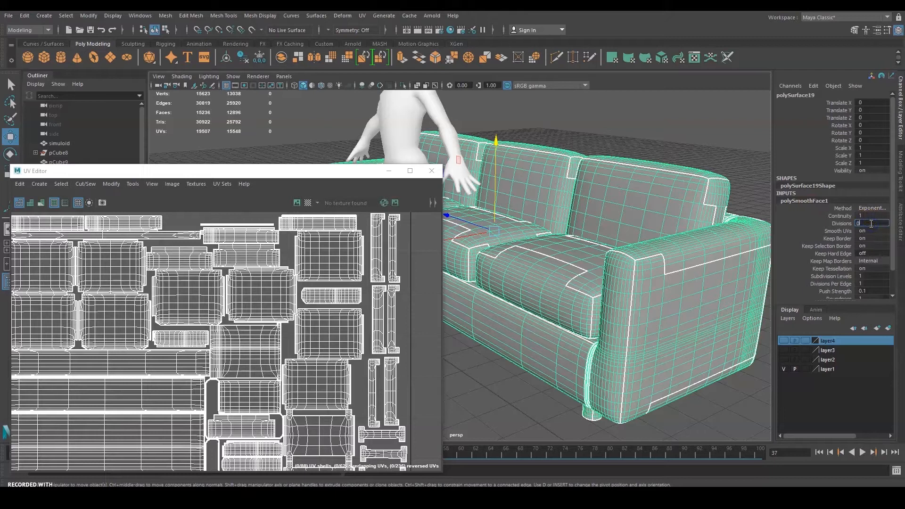
key(Return)
alt+middle_drag(304, 296, 328, 324)
alt+right_drag(327, 324, 219, 322)
alt+middle_drag(220, 322, 214, 353)
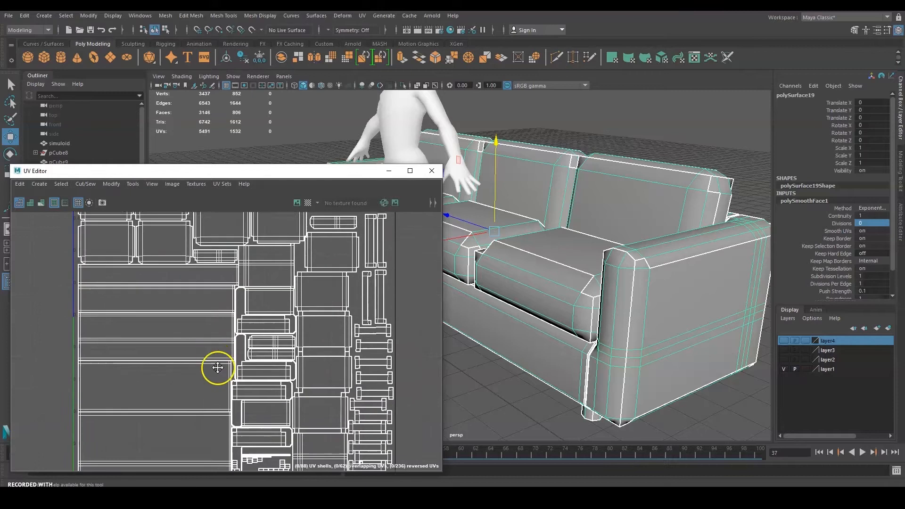
Set the sofa smoothing's Divisions to 1 and check the UV shells up close.
double_click(868, 224)
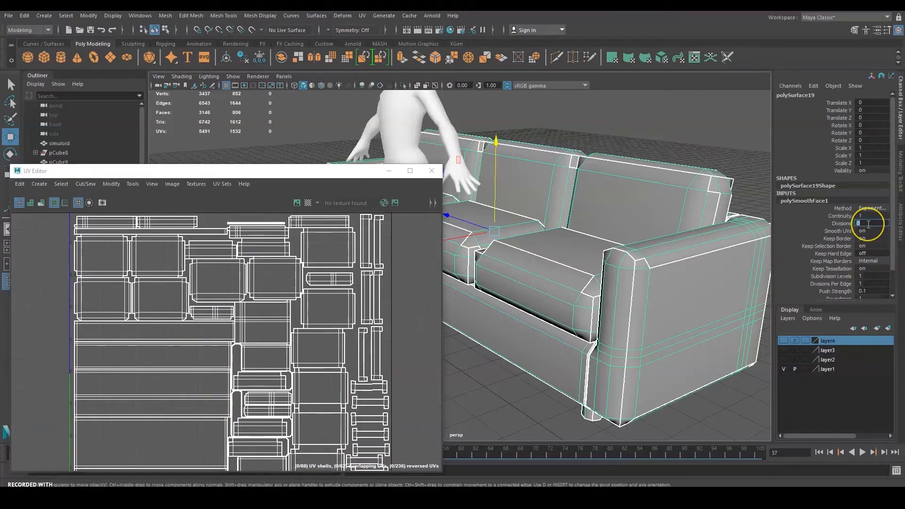
key(Return)
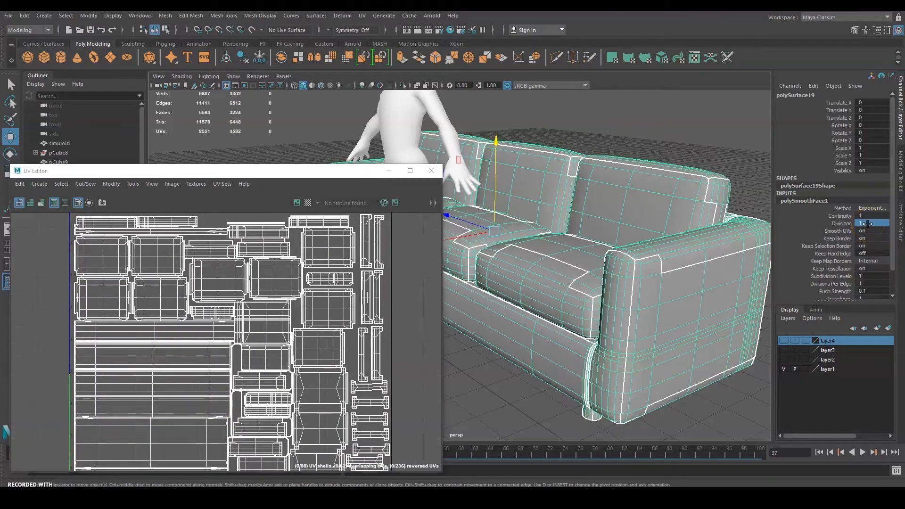
click(404, 288)
alt+middle_drag(231, 327, 272, 354)
scroll(74, 297, up, 3)
alt+middle_drag(279, 297, 219, 306)
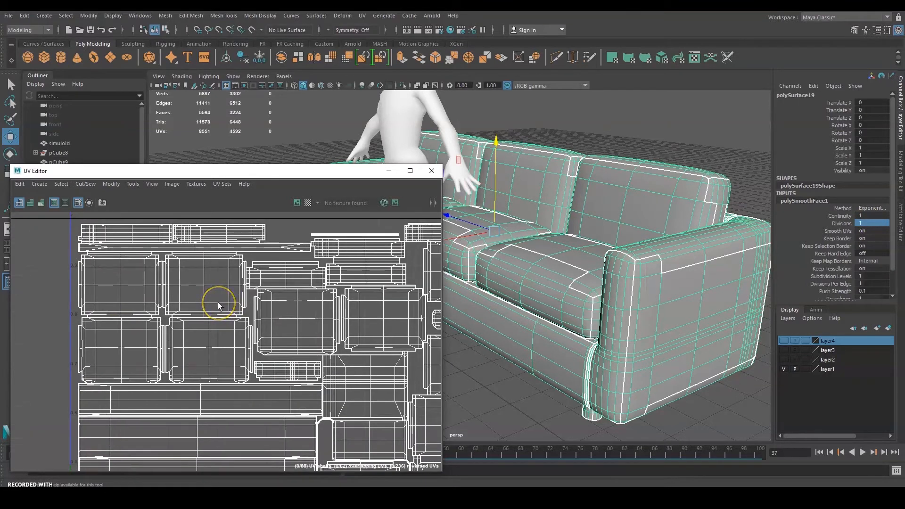
Return the sofa smoothing's Divisions to 0 and close the UV Editor.
click(863, 223)
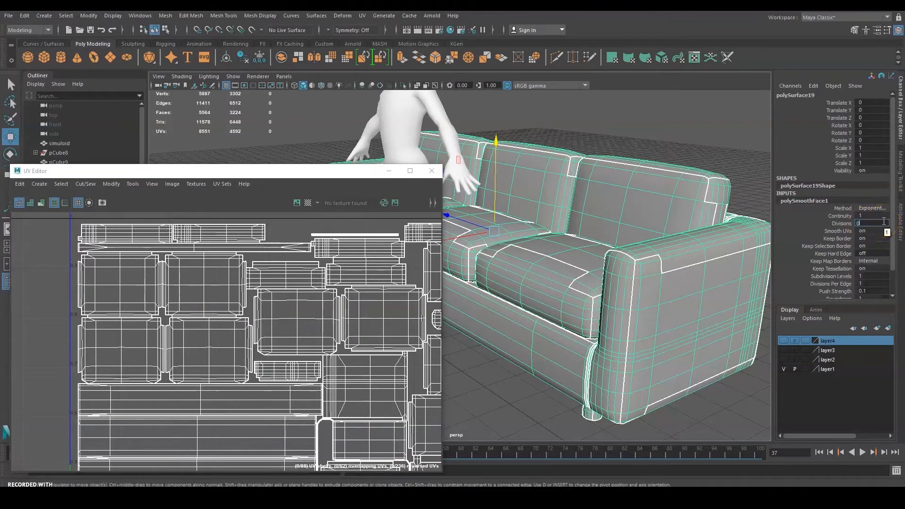
key(Return)
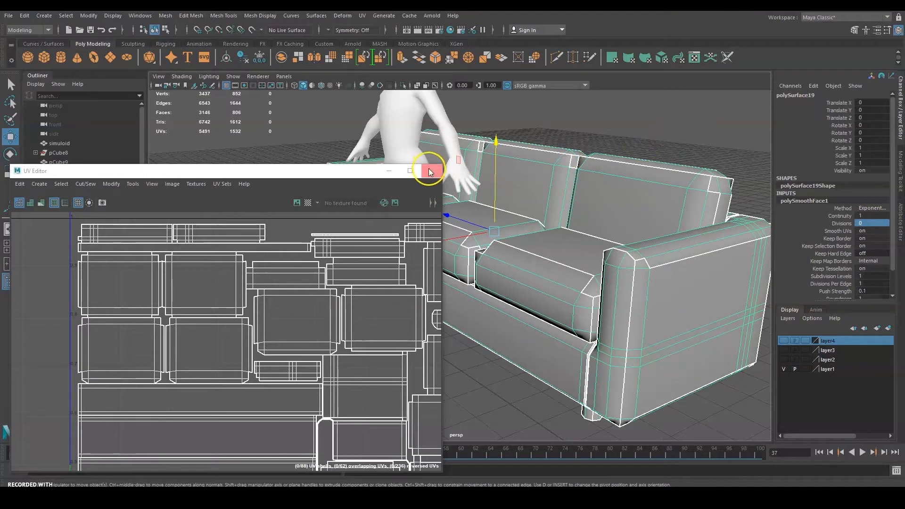
click(429, 171)
alt+drag(425, 172, 434, 245)
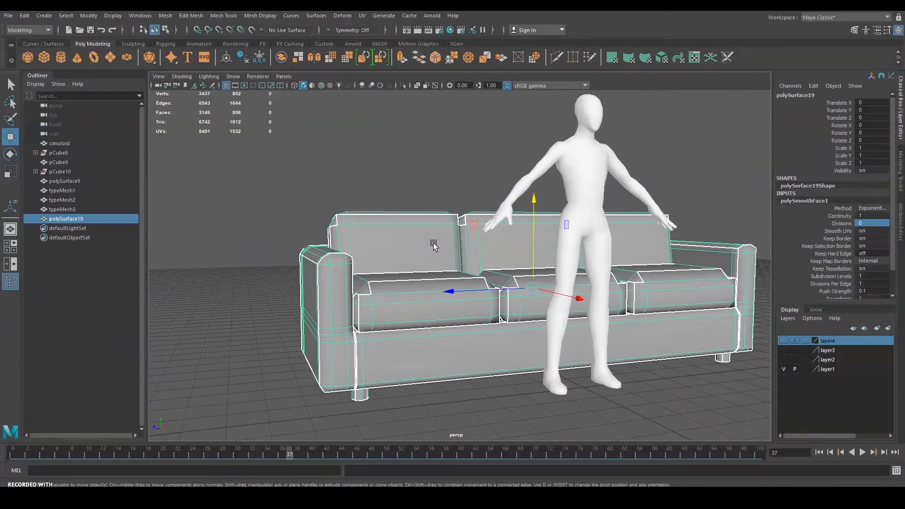
Separate the combined sofa mesh back into its individual pieces.
click(449, 167)
alt+drag(448, 171, 448, 203)
scroll(366, 287, up, 5)
scroll(407, 225, down, 3)
click(423, 226)
alt+drag(507, 226, 411, 291)
right_drag(410, 246, 441, 218)
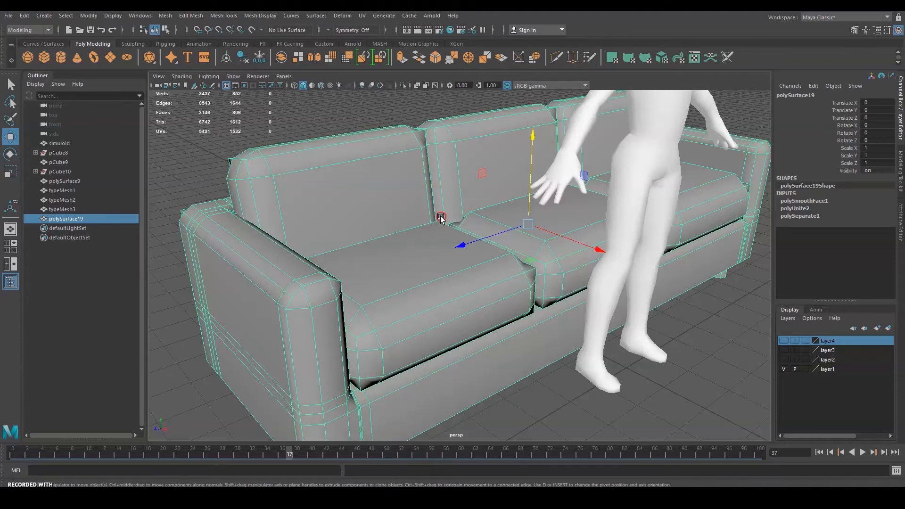
click(166, 16)
mouse_move(140, 15)
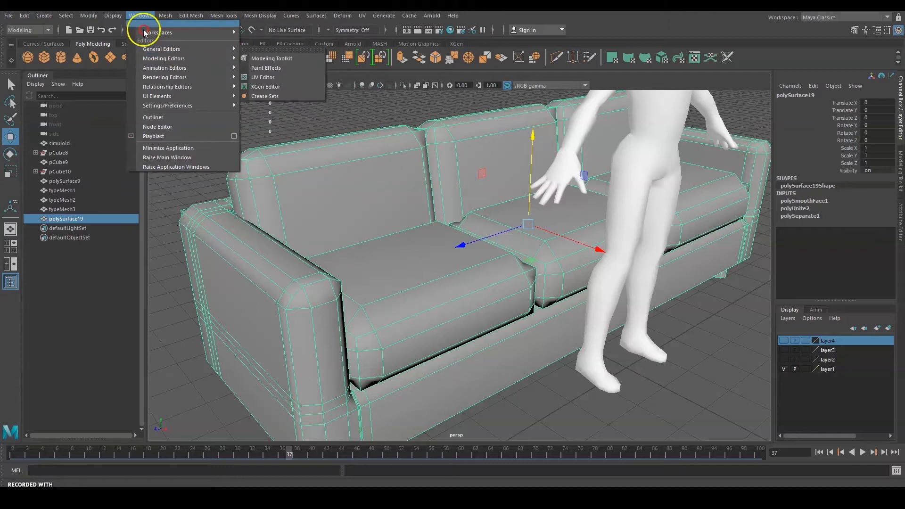
click(177, 59)
Center the pivot of the end seat cushion beside the near armrest.
click(409, 281)
scroll(408, 281, down, 3)
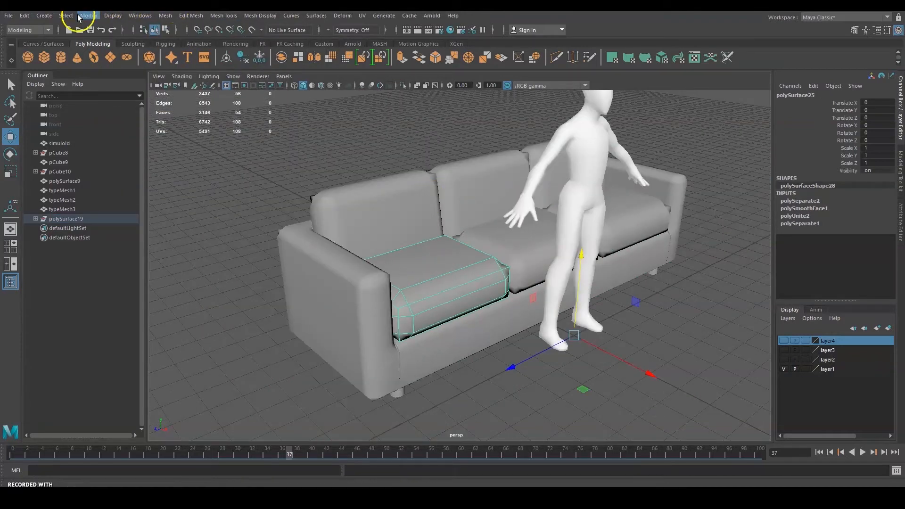
click(78, 15)
click(133, 86)
Try moving the separated end seat cushion out of the sofa, and undo the move.
drag(482, 311, 483, 273)
scroll(482, 273, up, 3)
alt+middle_drag(483, 273, 585, 276)
key(ctrl+z)
alt+drag(567, 287, 585, 309)
alt+middle_drag(584, 309, 559, 275)
alt+drag(559, 275, 573, 264)
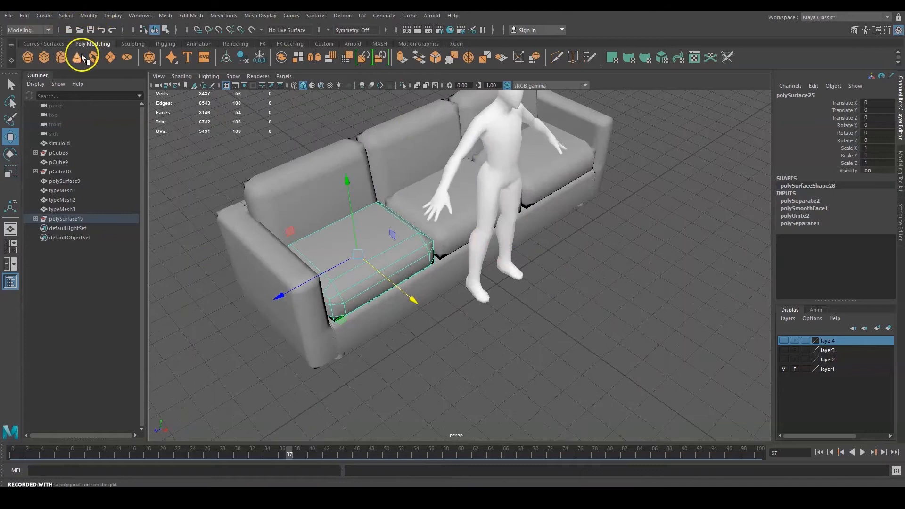
Place a new cube in front of the sofa at about X 83.8, flattened to scale about 0.91 in X and 0.31 in Y.
click(44, 57)
drag(549, 327, 599, 339)
key(e)
key(r)
drag(546, 247, 650, 321)
drag(628, 281, 523, 236)
click(338, 209)
click(596, 298)
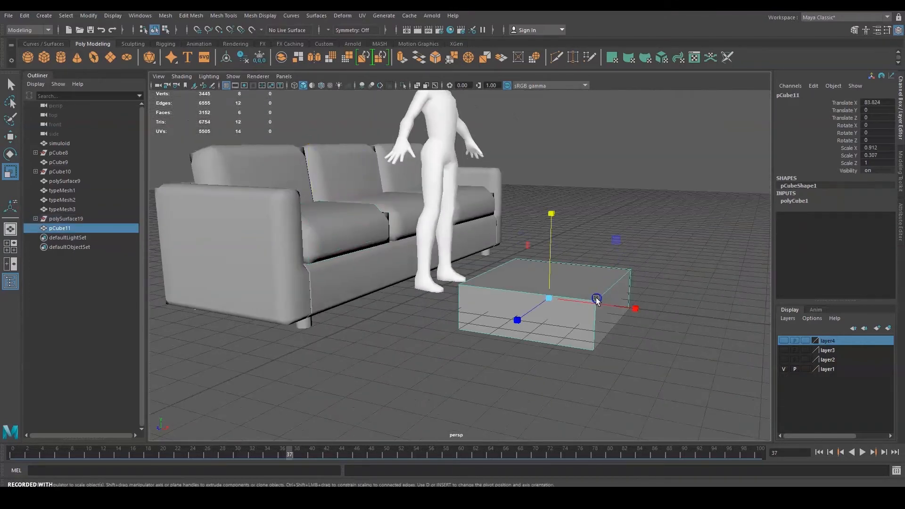
Set the new box's Subdivisions Width, Height and Depth to 3 each.
click(813, 203)
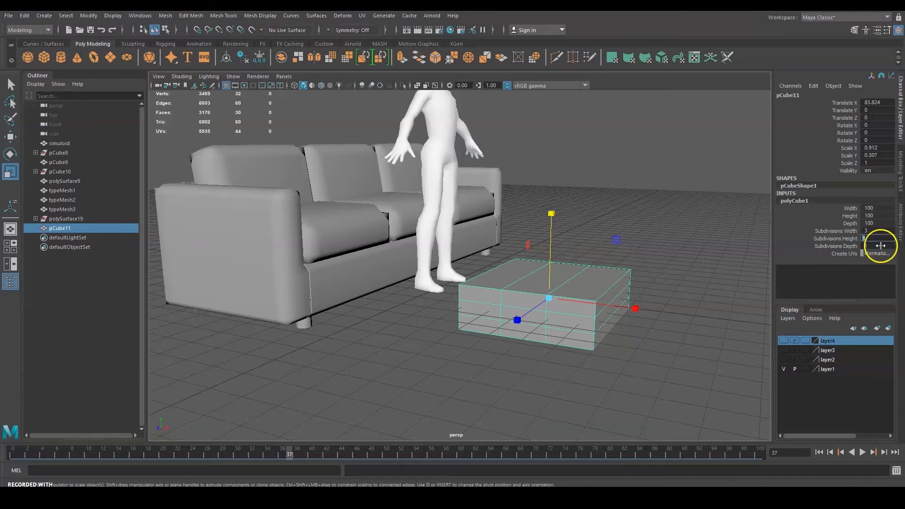
alt+drag(666, 248, 588, 263)
scroll(552, 295, up, 3)
Select the box's vertices in the two inner rows along Z and scale them apart toward its ends.
right_drag(579, 273, 533, 235)
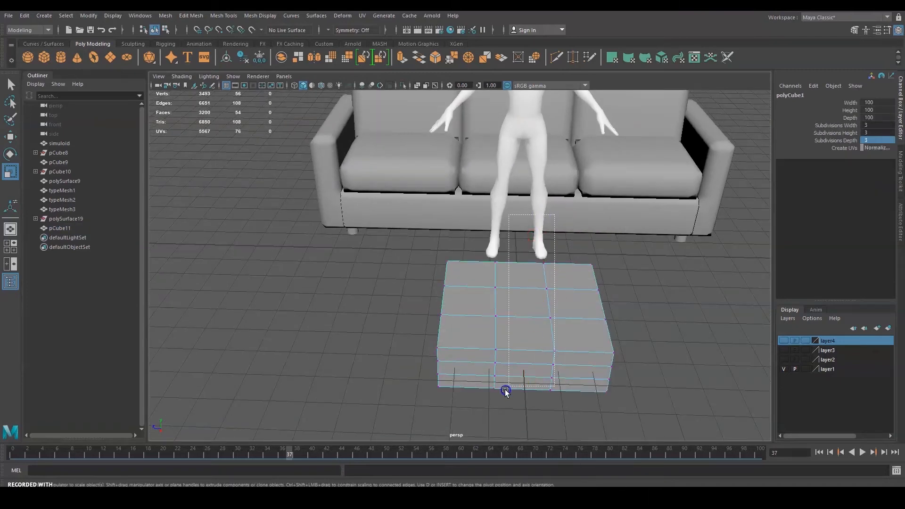
drag(505, 390, 510, 386)
key(space)
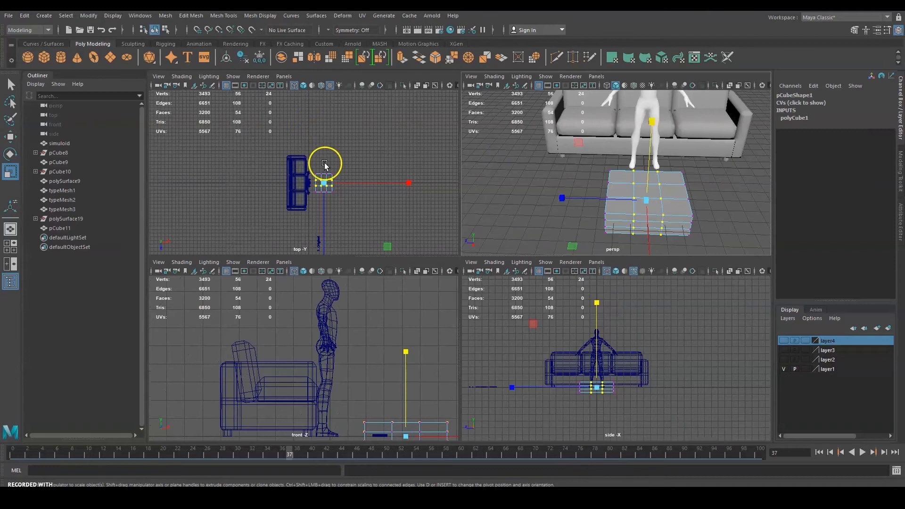
scroll(325, 163, up, 5)
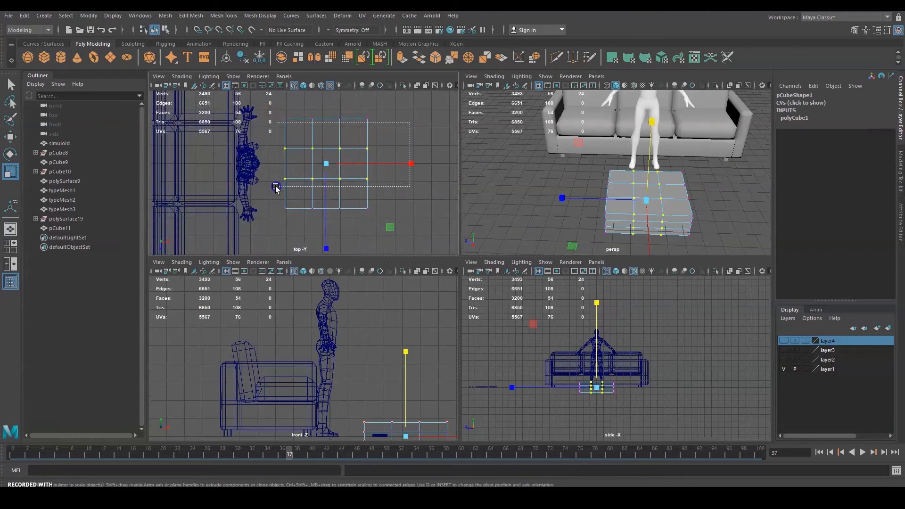
drag(276, 187, 276, 187)
alt+middle_drag(382, 175, 362, 188)
alt+middle_drag(428, 368, 400, 318)
scroll(672, 357, up, 3)
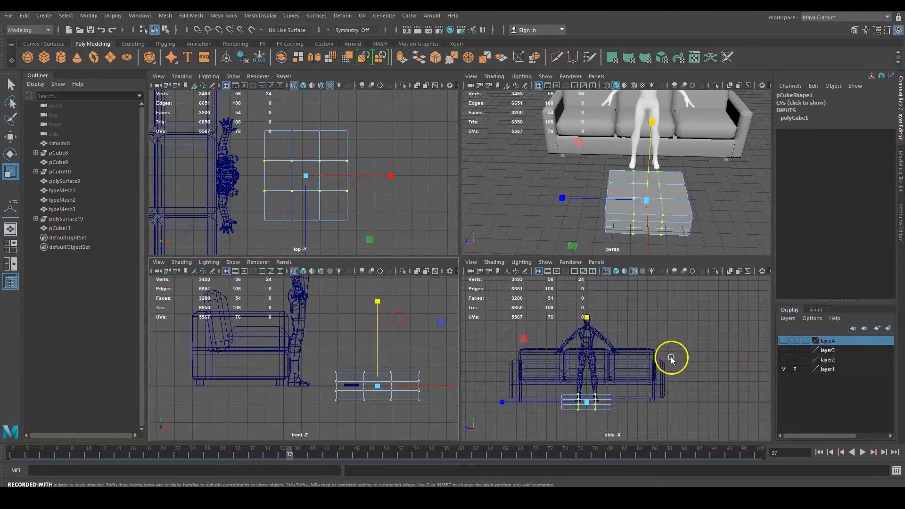
alt+middle_drag(671, 358, 669, 361)
scroll(663, 353, up, 5)
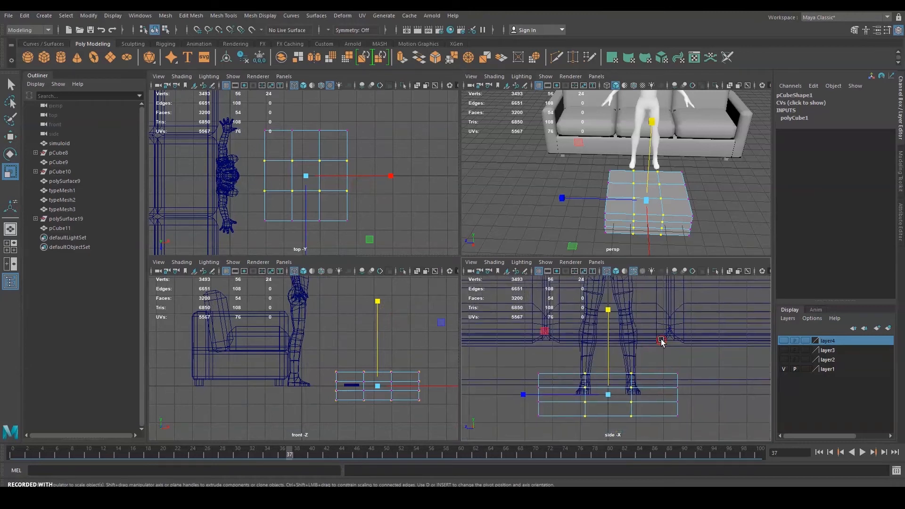
drag(523, 394, 397, 401)
Scale the inner height-wise vertex rows apart in Y and the inner width-wise rows apart in X, toward the box's outer edges.
drag(698, 384, 512, 408)
drag(614, 309, 584, 236)
drag(336, 107, 282, 248)
drag(390, 176, 471, 177)
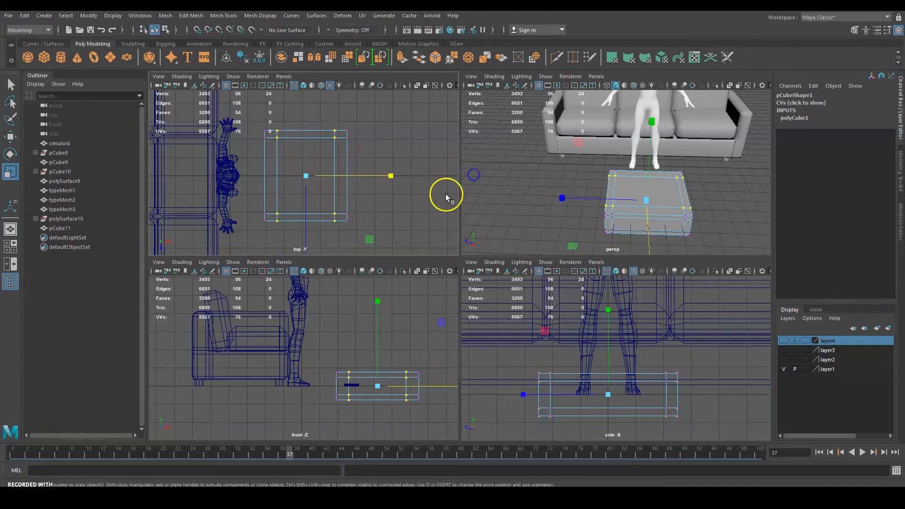
Scale the two inner vertex rows along the box's Z direction closer together, to about 0.8.
click(400, 135)
drag(373, 137, 236, 217)
alt+middle_drag(328, 218, 336, 186)
drag(317, 227, 317, 213)
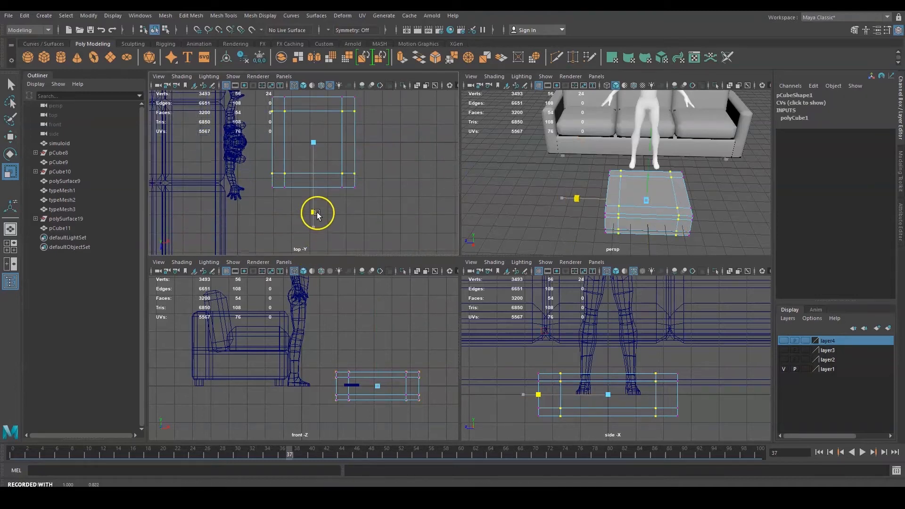
Scale the two inner height-wise vertex rows of the box closer together in Y, and clear the selection.
scroll(407, 383, up, 4)
alt+middle_drag(406, 383, 284, 345)
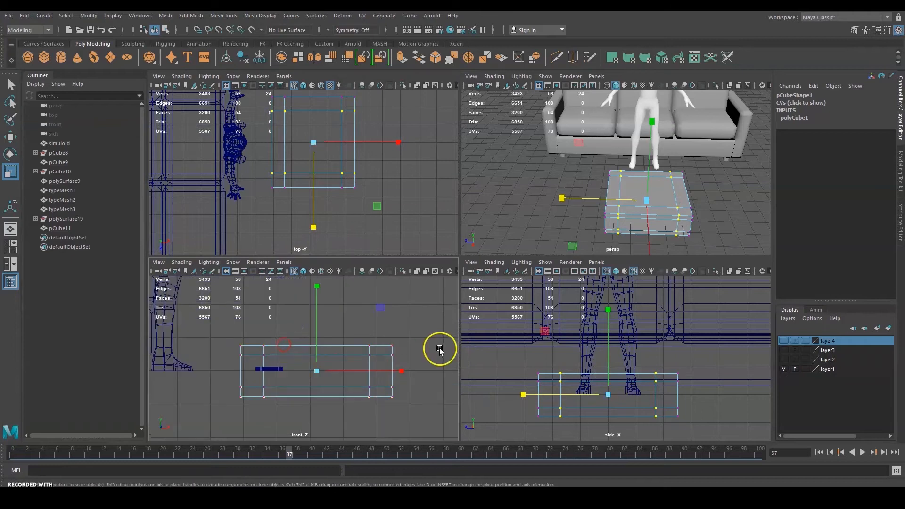
click(424, 349)
drag(417, 343, 217, 392)
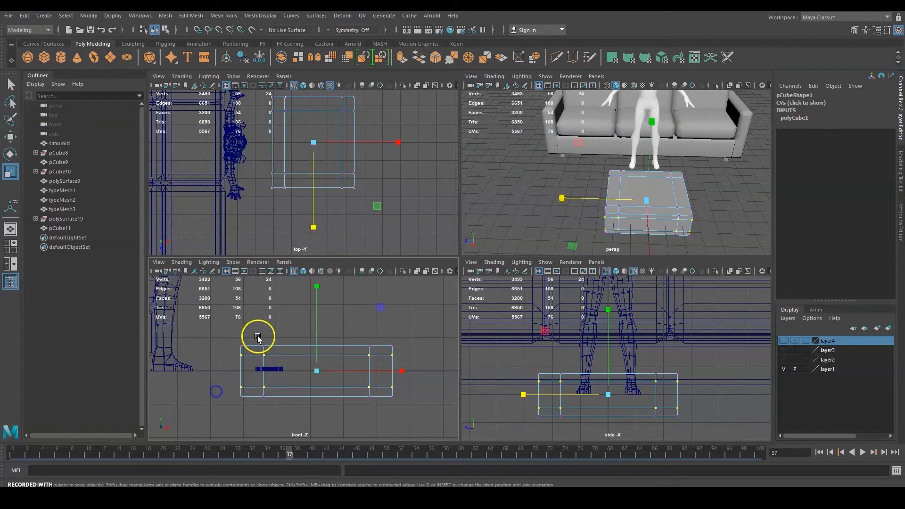
drag(315, 299, 323, 321)
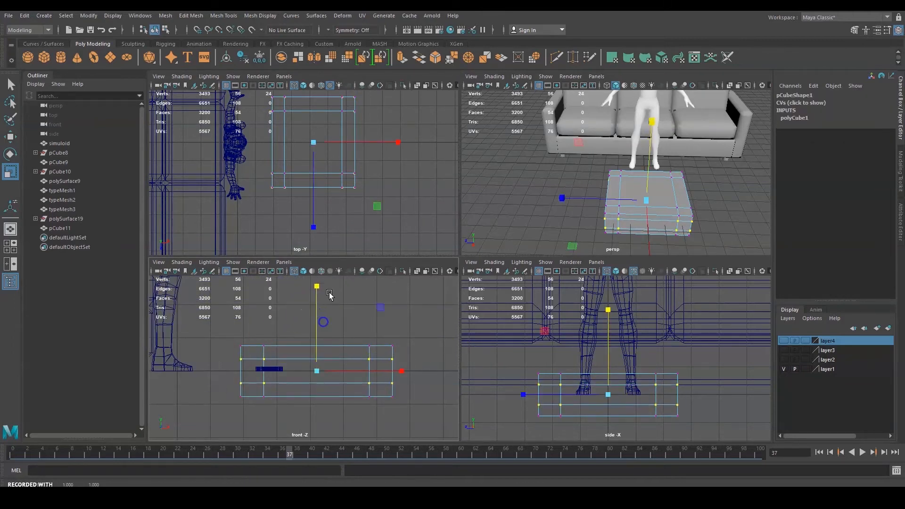
alt+middle_drag(360, 185, 367, 218)
click(383, 148)
scroll(377, 144, up, 2)
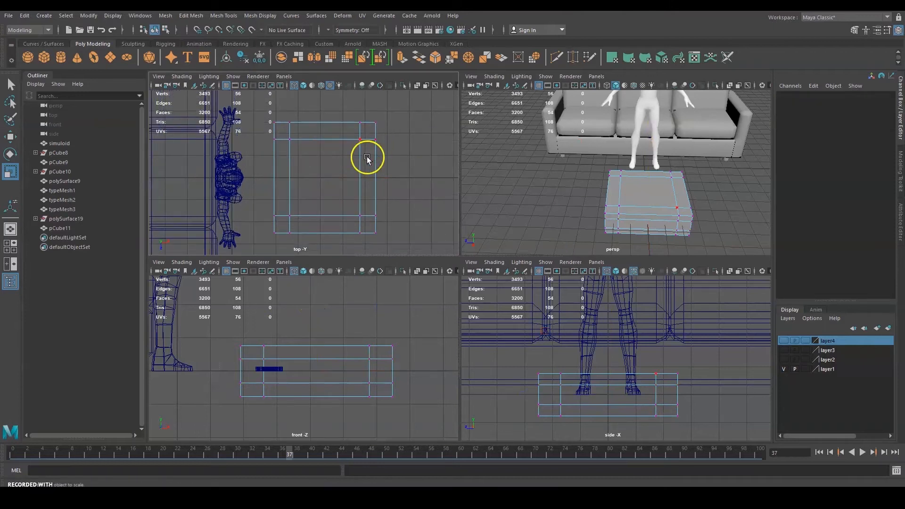
Switch the box to face selection and raise its large central top face to form a bevelled cushion top.
alt+drag(654, 200, 627, 176)
right_drag(627, 189, 628, 209)
scroll(645, 191, up, 3)
alt+middle_drag(643, 159, 643, 187)
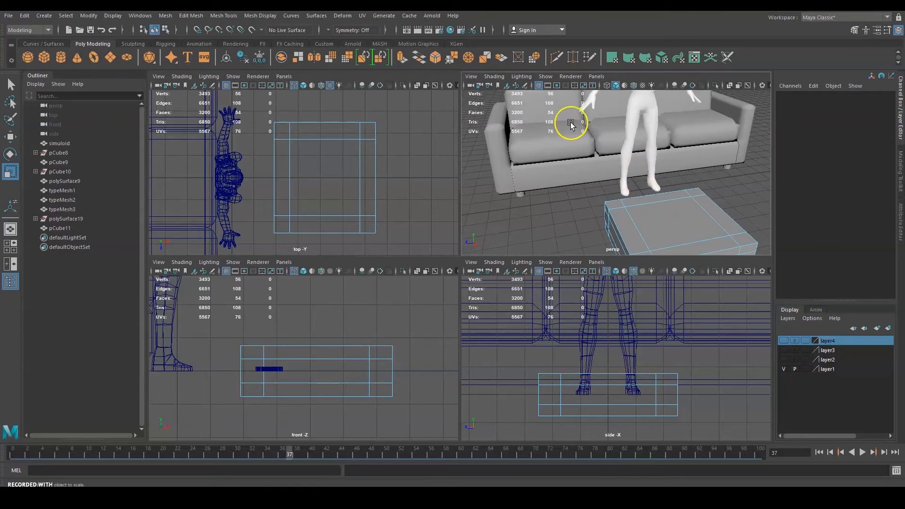
click(570, 124)
alt+drag(651, 188, 657, 192)
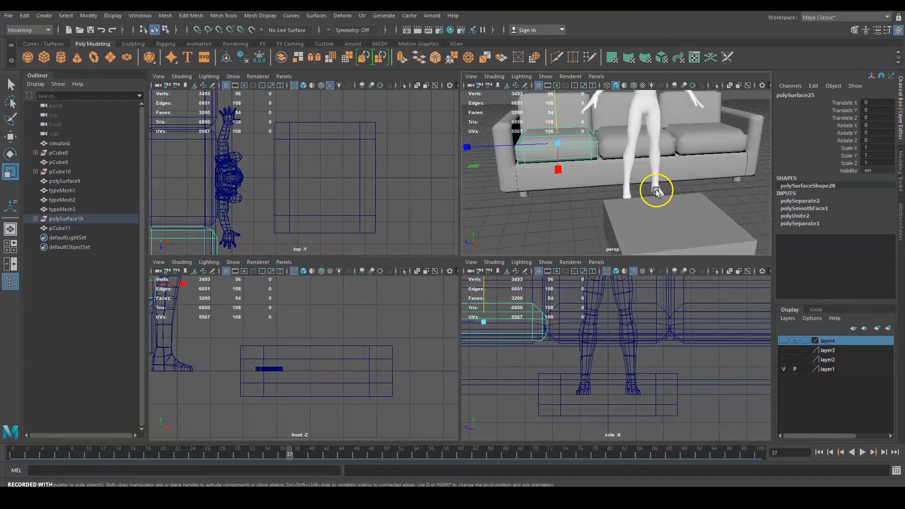
click(659, 213)
alt+middle_drag(658, 213, 636, 184)
right_drag(636, 185, 636, 206)
click(635, 199)
key(w)
drag(642, 158, 651, 141)
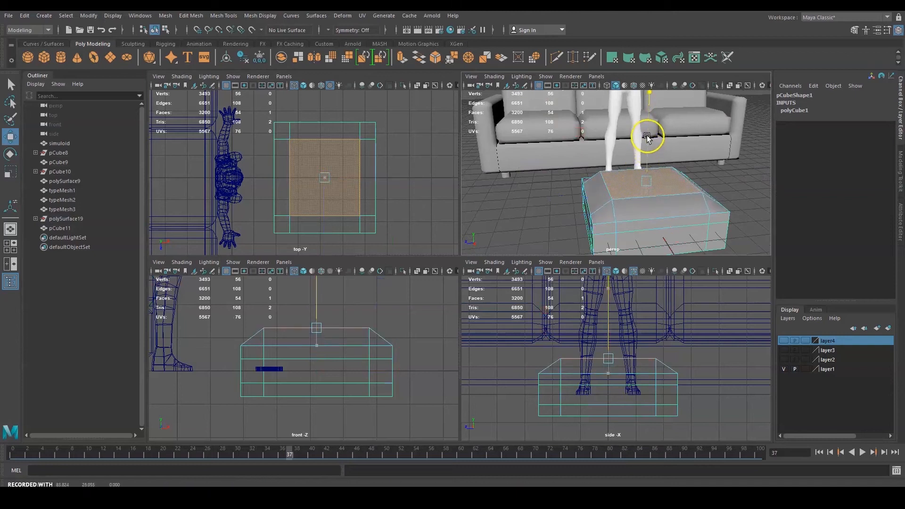
Lower the large central bottom face to bulge the underside like the top.
alt+drag(684, 178, 651, 177)
click(651, 177)
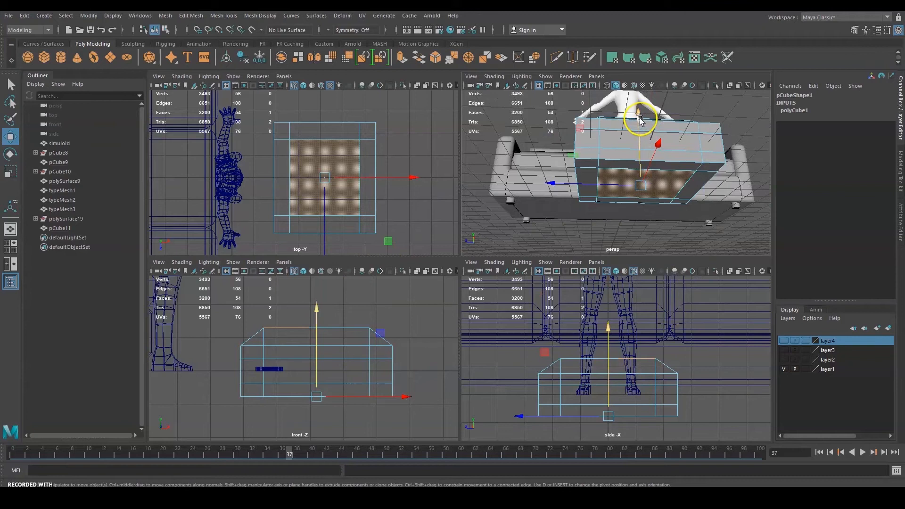
drag(640, 119, 639, 132)
Try pulling the central face of the box's end outward along Z, and undo the change.
alt+drag(600, 155, 632, 207)
click(596, 206)
click(551, 204)
key(ctrl+z)
drag(564, 208, 556, 208)
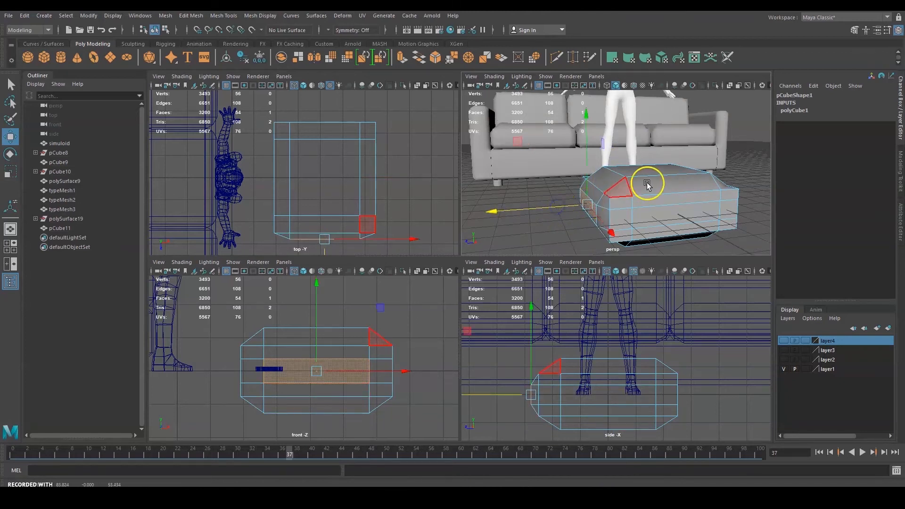
alt+drag(647, 184, 582, 183)
click(638, 215)
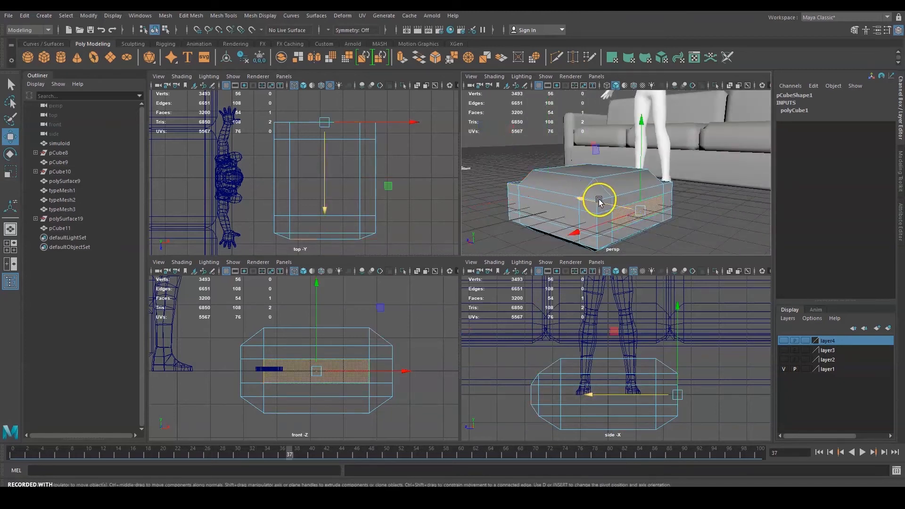
key(ctrl+z)
key(ctrl+z)
Select the central faces on all four sides of the box and scale them outward together to about 1.1.
alt+drag(588, 223, 702, 220)
click(690, 218)
shift+click(598, 202)
key(e)
key(r)
alt+drag(639, 211, 660, 209)
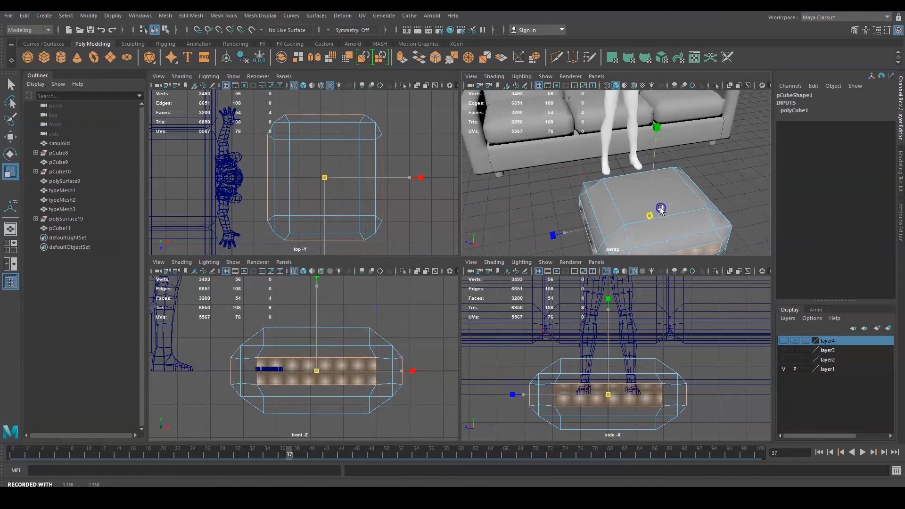
Return to object selection and examine the box from several sides, comparing its shape with the sofa's seat cushion.
key(space)
right_drag(677, 194, 715, 180)
click(457, 218)
click(672, 244)
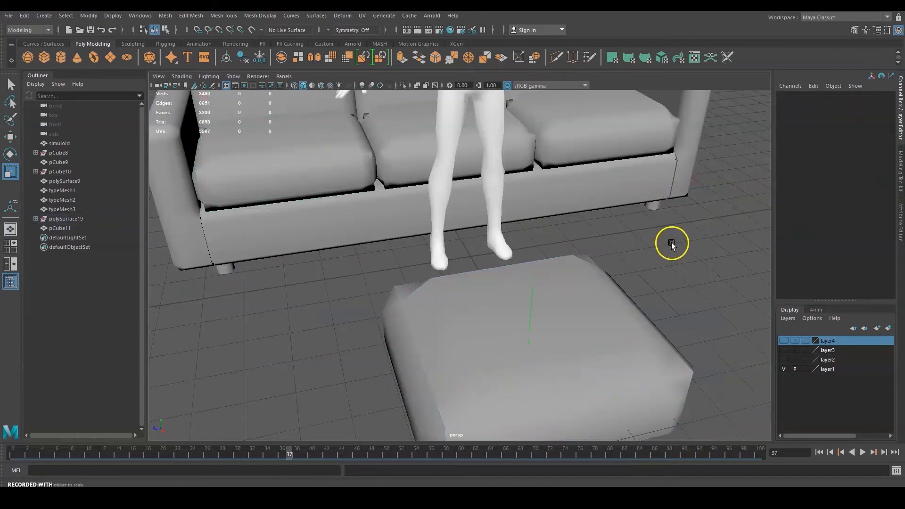
scroll(672, 244, down, 3)
alt+drag(672, 244, 532, 290)
click(417, 278)
scroll(417, 278, down, 3)
alt+drag(416, 279, 483, 274)
scroll(482, 274, up, 3)
click(398, 223)
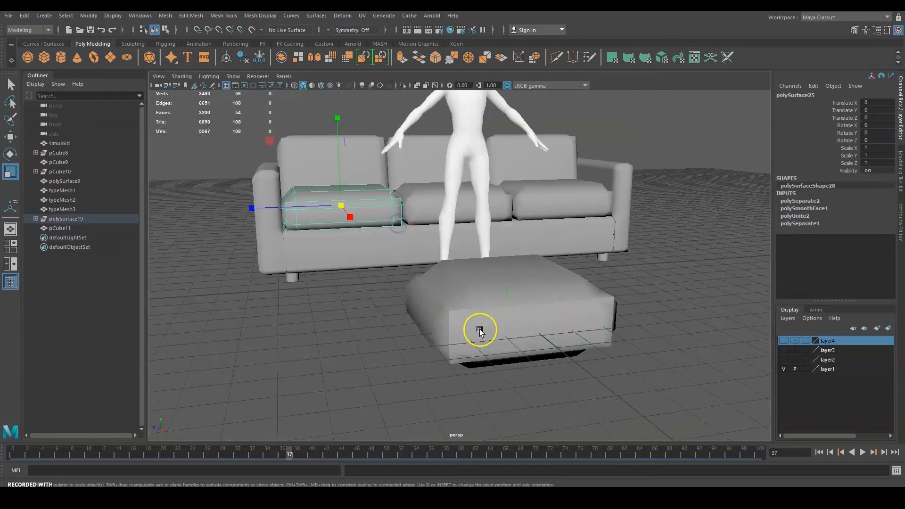
click(471, 306)
scroll(471, 305, up, 3)
alt+drag(471, 305, 503, 315)
alt+right_drag(503, 315, 429, 254)
alt+drag(429, 255, 482, 291)
Select the box's vertices at the sofa-side corner in negative Z, try moving them diagonally inward, and undo the move.
key(space)
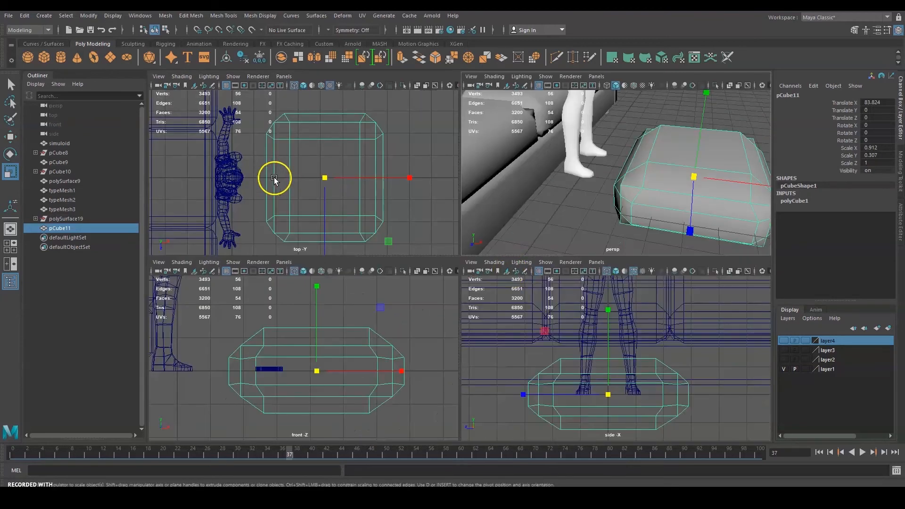
key(space)
right_click(409, 198)
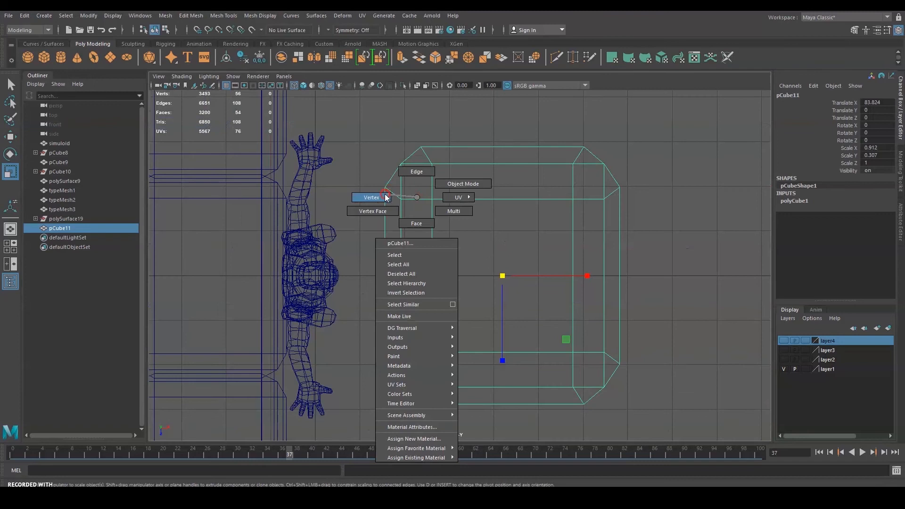
right_drag(385, 196, 382, 197)
key(w)
drag(395, 156, 417, 182)
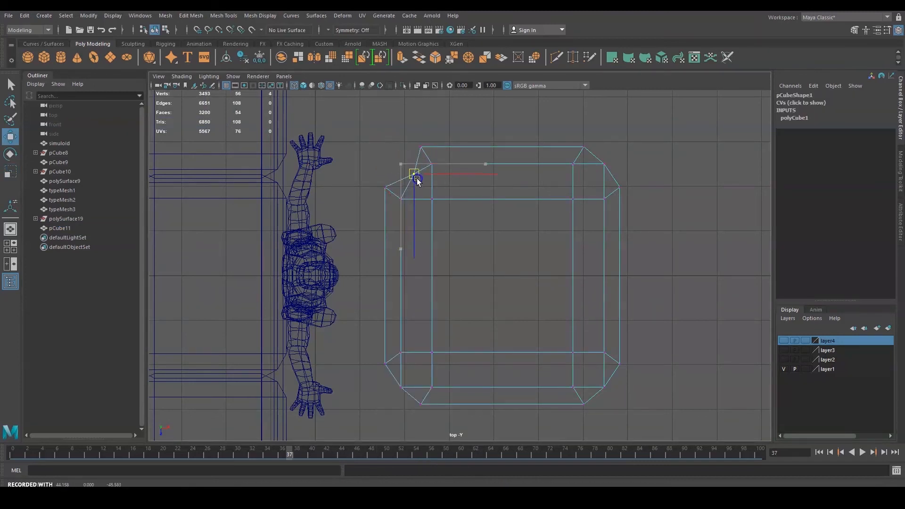
key(ctrl+z)
key(space)
key(space)
key(space)
key(space)
key(space)
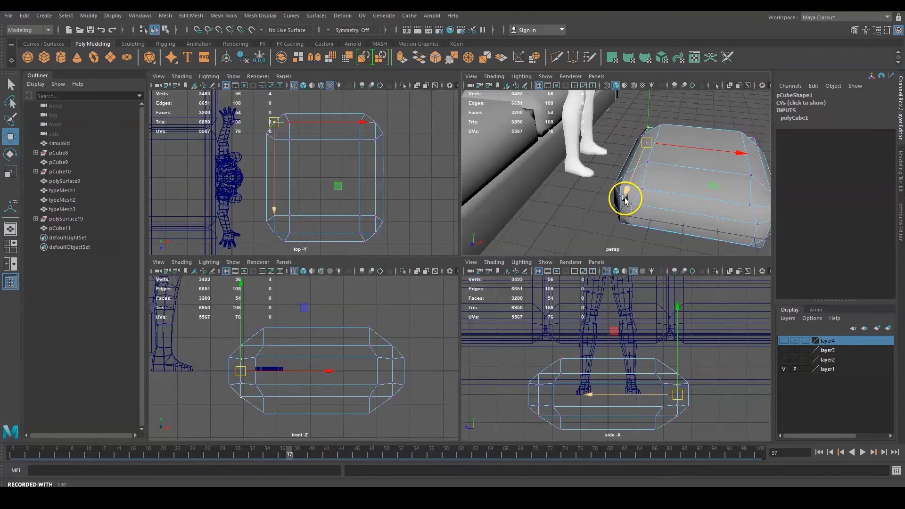
Keep only that corner's upper and lower vertices selected and move them inward to about X 43, Z -42.
alt+drag(625, 202, 433, 195)
alt+middle_drag(670, 191, 643, 147)
alt+drag(643, 147, 636, 179)
scroll(638, 210, up, 4)
alt+middle_drag(648, 210, 663, 166)
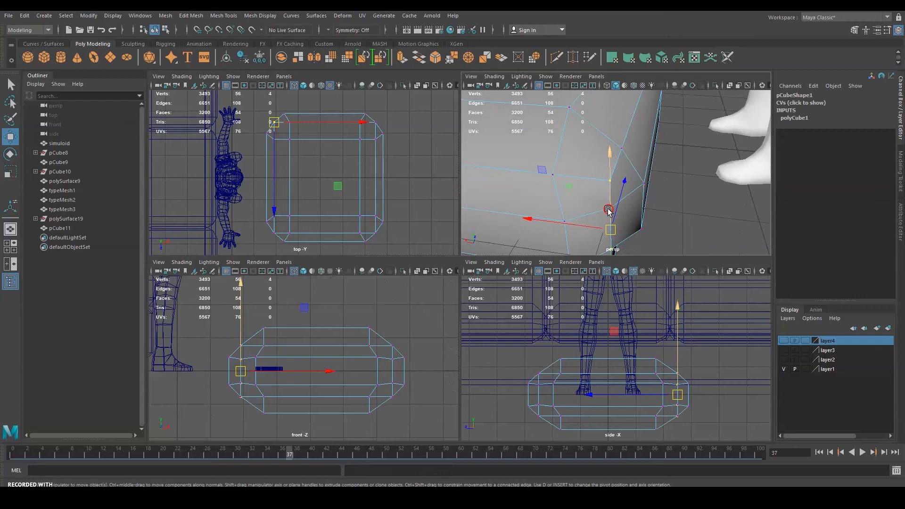
alt+middle_drag(642, 213, 678, 202)
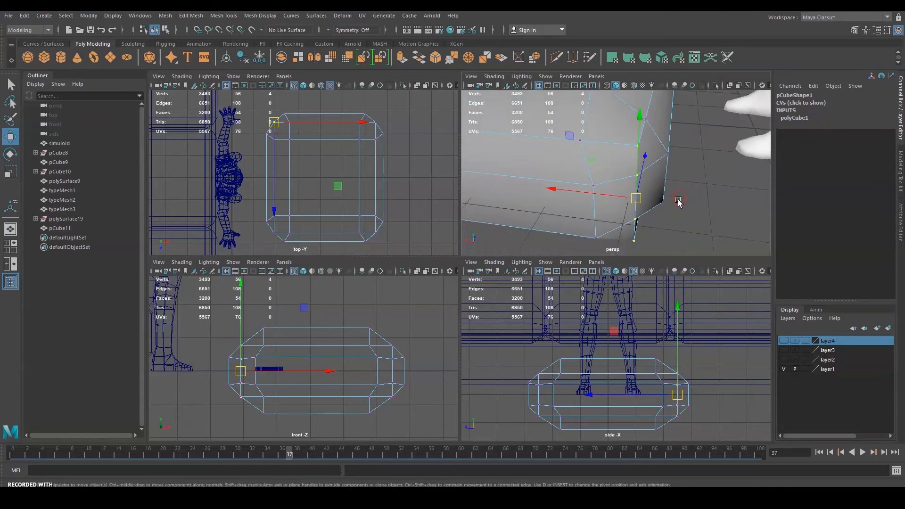
click(638, 175)
drag(637, 170, 642, 183)
key(ctrl+z)
ctrl+drag(690, 167, 629, 184)
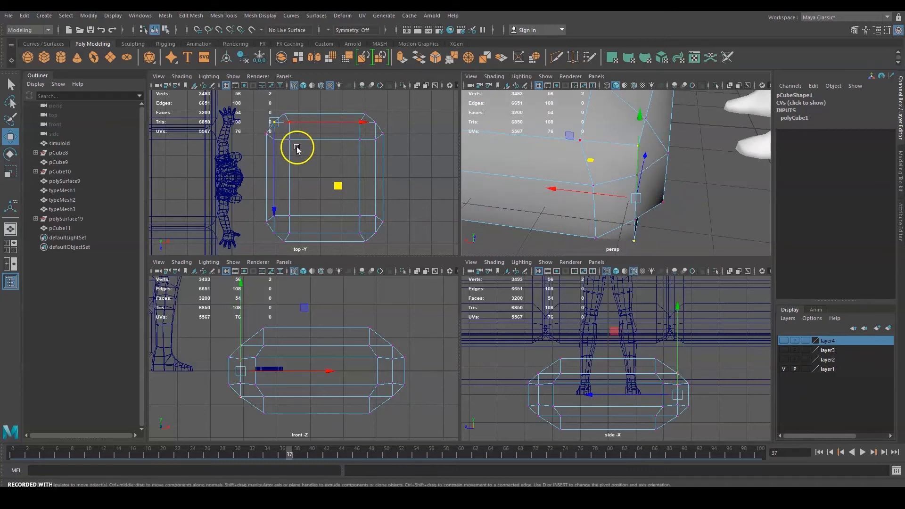
alt+right_drag(294, 131, 305, 180)
middle_drag(324, 208, 336, 226)
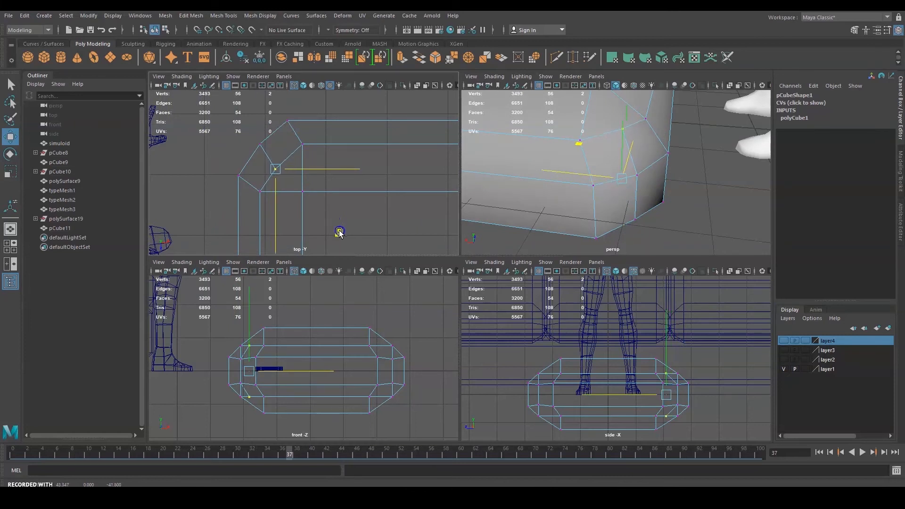
Move the upper and lower vertices of the negative-Z corner away from the sofa inward to about X 126, Z -45.
scroll(679, 161, down, 5)
alt+drag(681, 161, 497, 163)
click(523, 178)
alt+drag(271, 160, 208, 176)
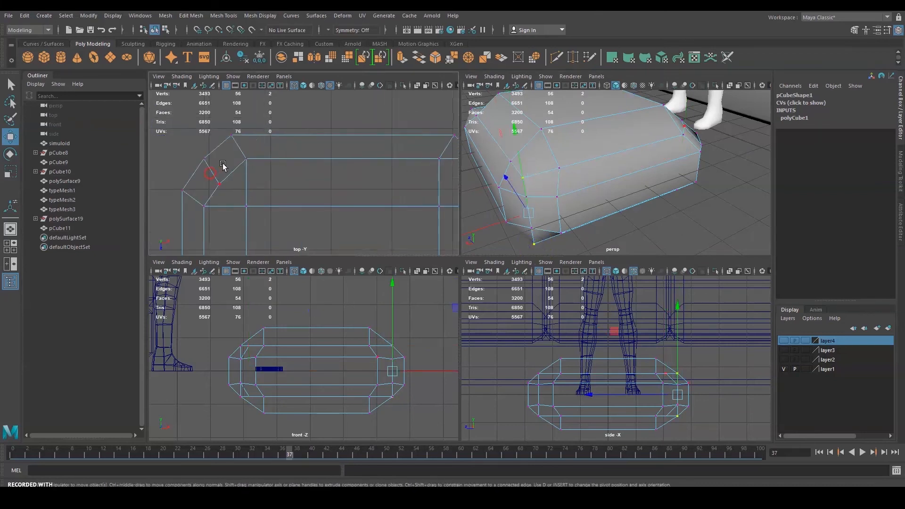
scroll(272, 163, down, 8)
scroll(326, 153, up, 4)
alt+middle_drag(362, 146, 274, 142)
scroll(344, 144, up, 4)
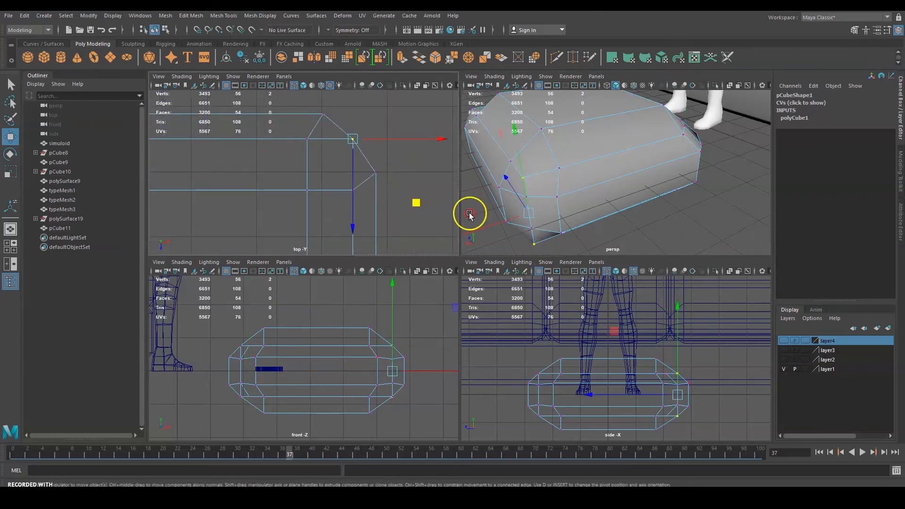
middle_drag(423, 206, 404, 220)
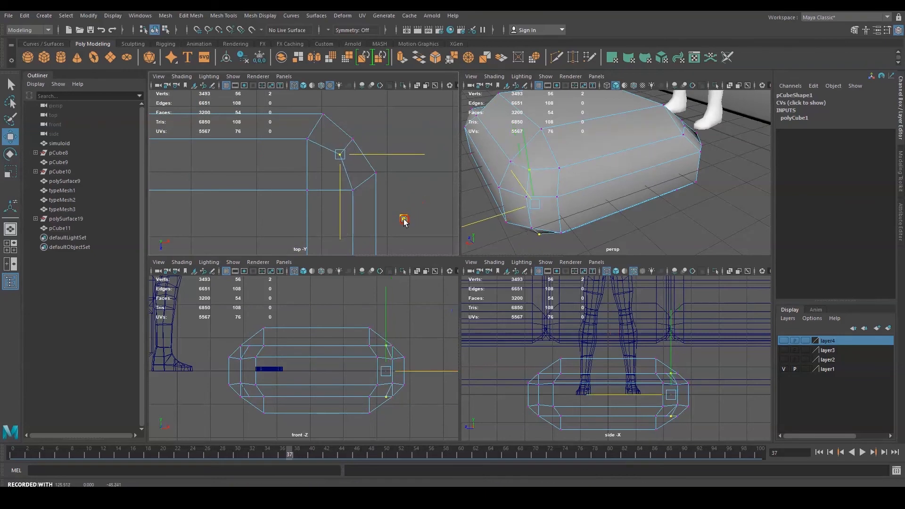
Move the upper and lower vertices of the positive-Z corner away from the sofa inward to about X 126, Z 45.
alt+drag(659, 176, 542, 178)
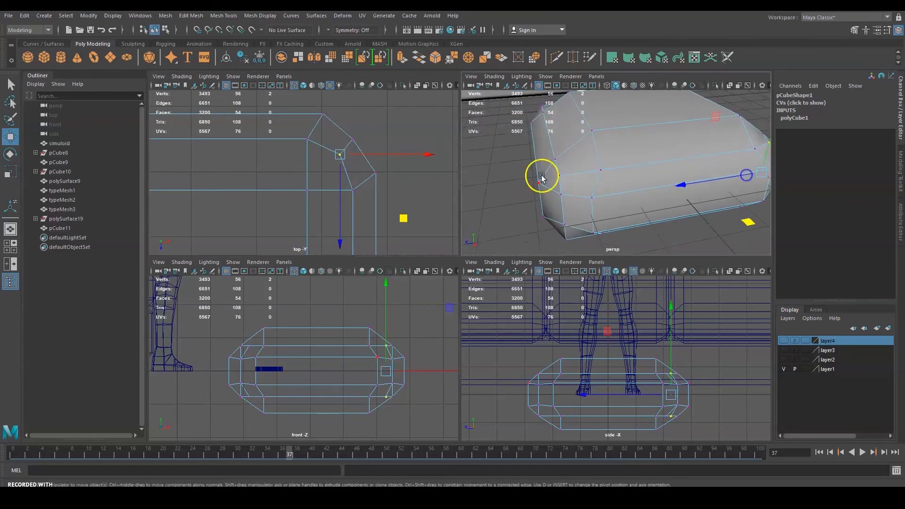
click(562, 176)
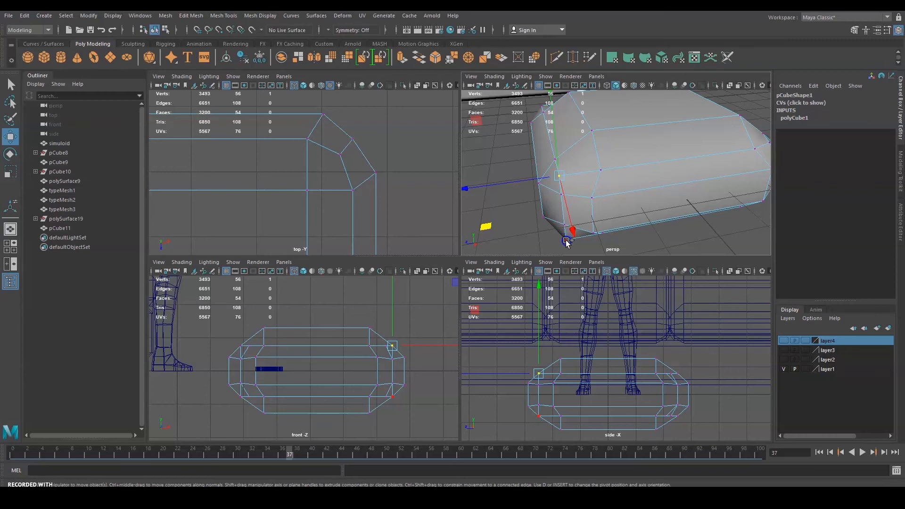
scroll(279, 184, down, 5)
alt+middle_drag(411, 245, 384, 157)
alt+middle_drag(325, 220, 302, 206)
scroll(391, 193, up, 4)
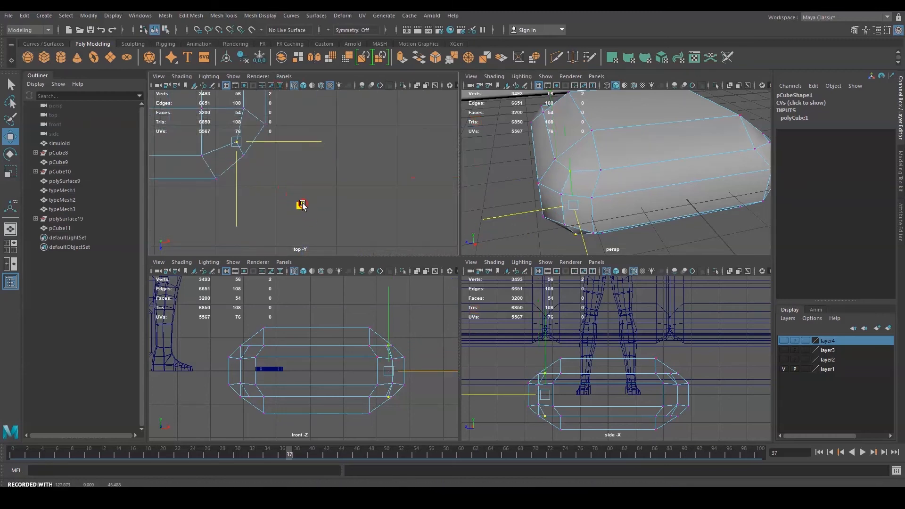
Move the upper and lower vertices of the sofa-side corner in positive Z inward to about X 41, Z 44.
alt+drag(673, 179, 713, 188)
alt+right_drag(714, 188, 669, 154)
alt+drag(669, 154, 625, 182)
click(634, 198)
shift+click(634, 227)
scroll(546, 188, down, 6)
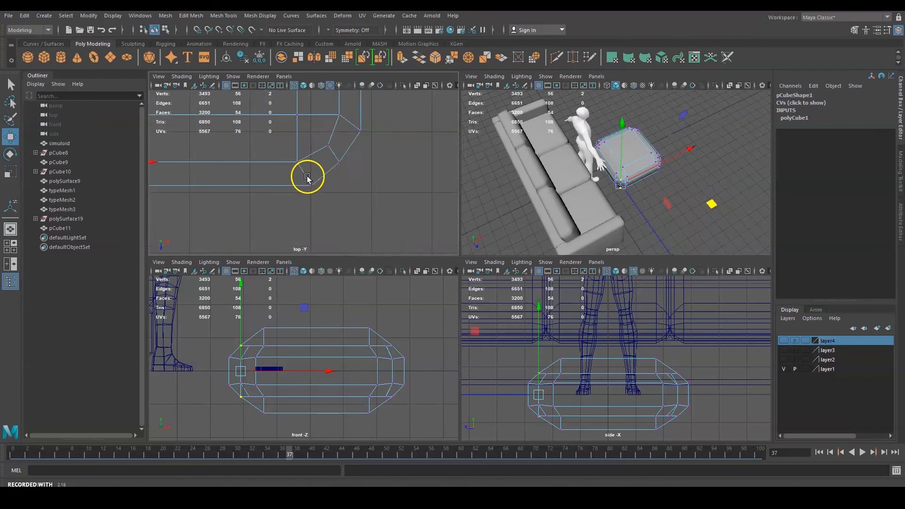
scroll(368, 174, up, 4)
drag(333, 234, 347, 218)
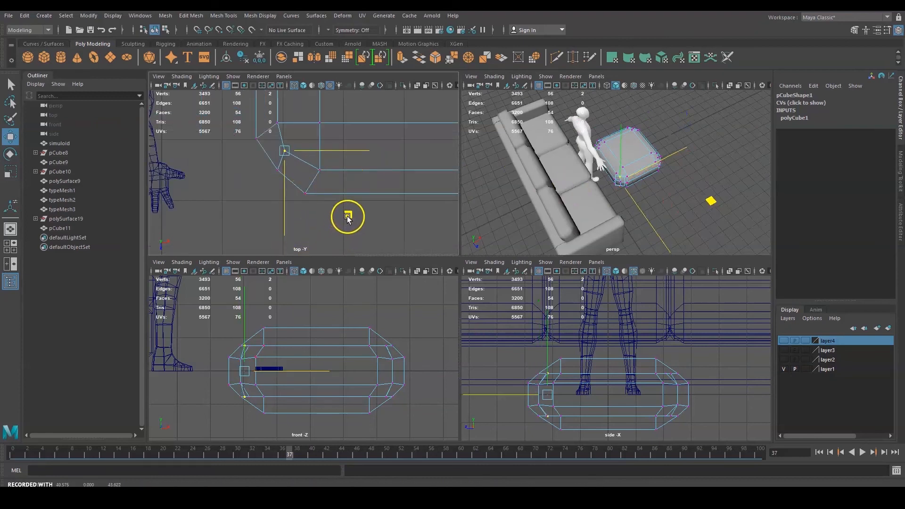
click(404, 207)
Leave vertex editing in the enlarged perspective view and turn on the box's smooth preview.
key(space)
alt+drag(627, 171, 478, 217)
right_drag(488, 244, 537, 225)
alt+drag(582, 248, 609, 253)
click(513, 251)
key(3)
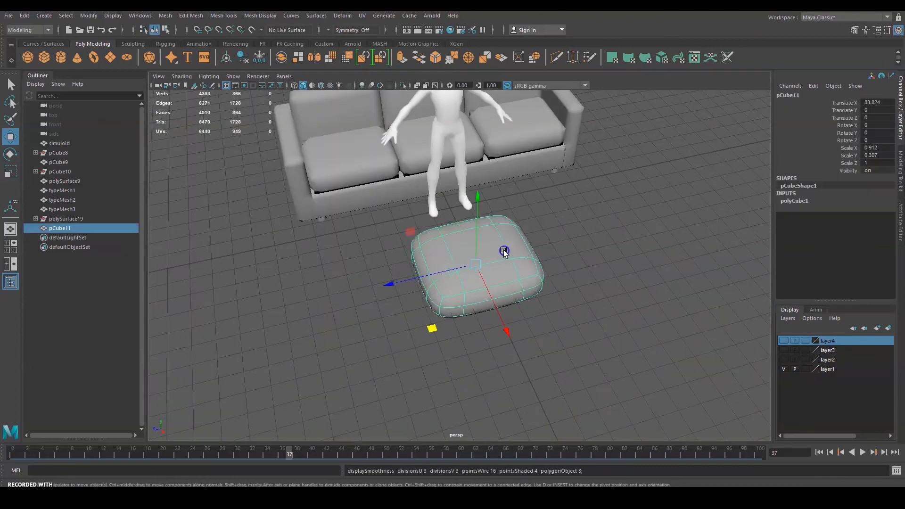
Turn on the smooth preview for one of the sofa's outer seat cushions to compare it with the box.
click(540, 232)
alt+drag(540, 233, 357, 194)
click(348, 184)
click(588, 217)
alt+drag(588, 216, 547, 234)
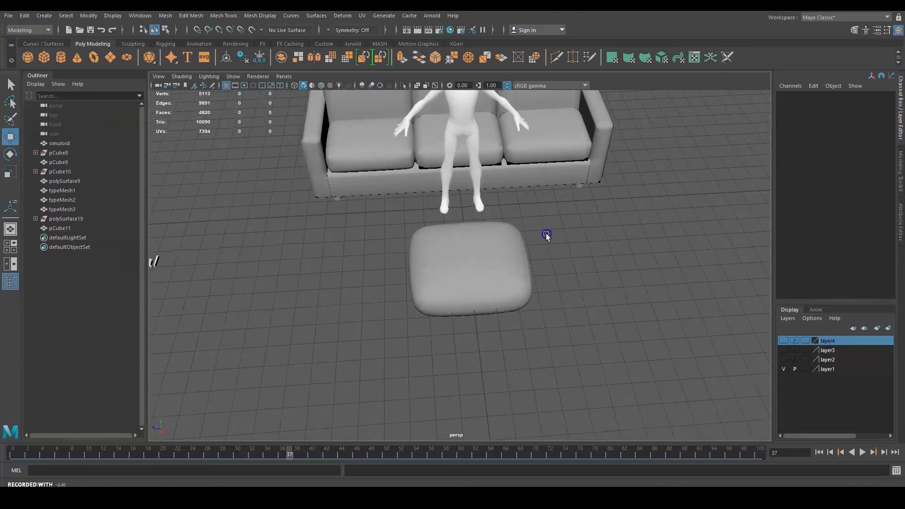
Turn off the smooth preview on the sofa's seat cushion and on the box.
click(372, 151)
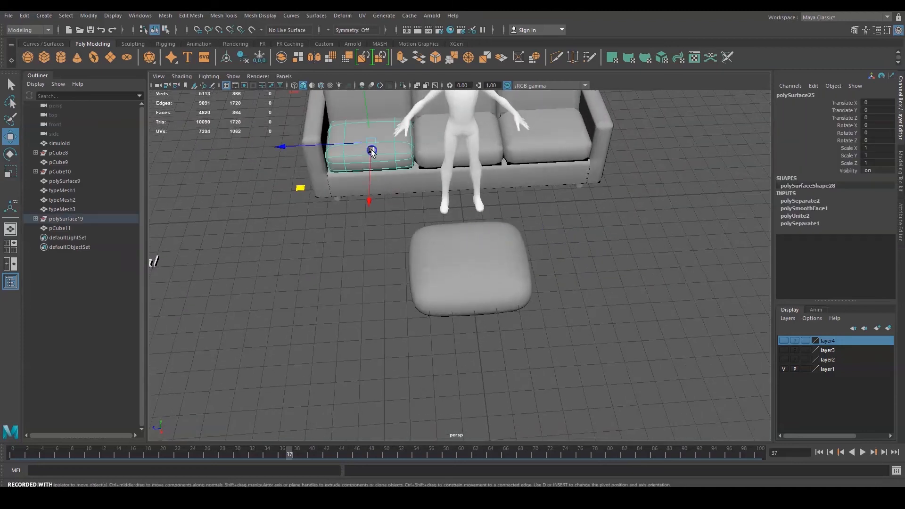
click(444, 258)
click(604, 253)
alt+drag(604, 253, 573, 289)
click(466, 280)
Select the sofa's frame with its armrests.
alt+middle_drag(533, 228, 571, 288)
alt+drag(551, 147, 558, 274)
click(315, 229)
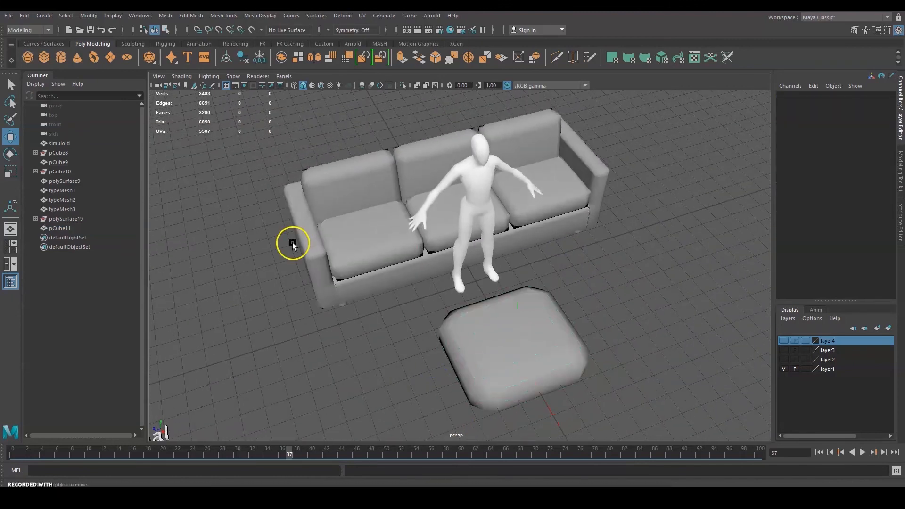
alt+right_drag(314, 229, 397, 253)
alt+drag(397, 254, 466, 242)
scroll(427, 242, down, 4)
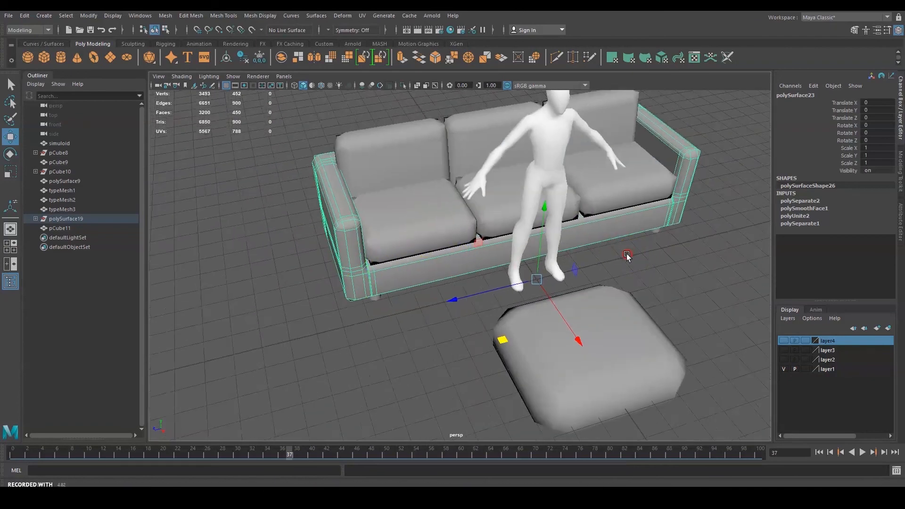